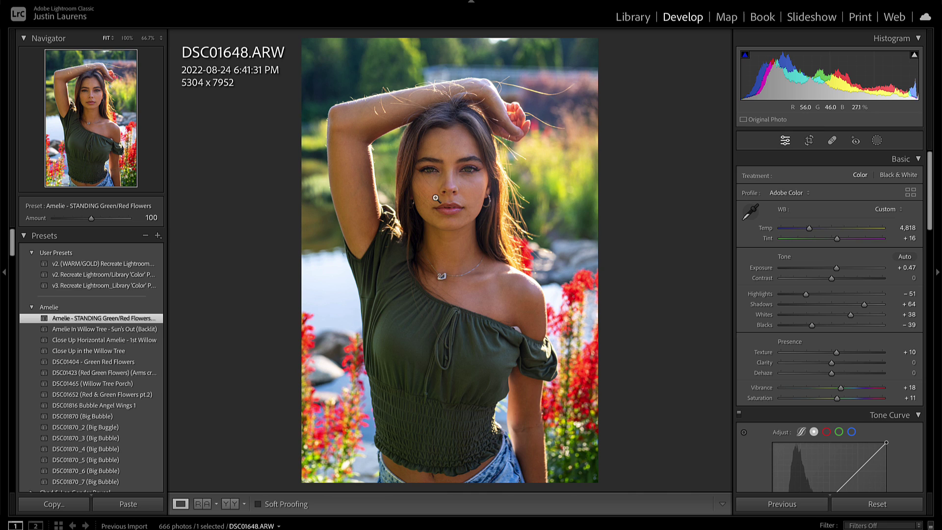
- Zoom the Lightroom preview from Fit to 100% on the cheek to inspect the stray hairs
{"action": "left_click", "coordinate": [429, 192]}
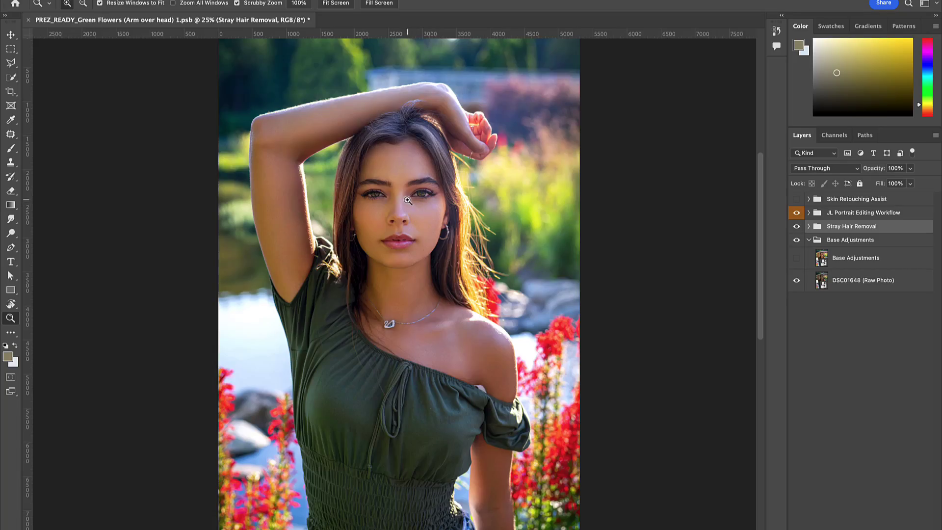
- Zoom to 100% on the face and flip between before and after using Base Adjustments' solo view
{"action": "left_click", "coordinate": [400, 173]}
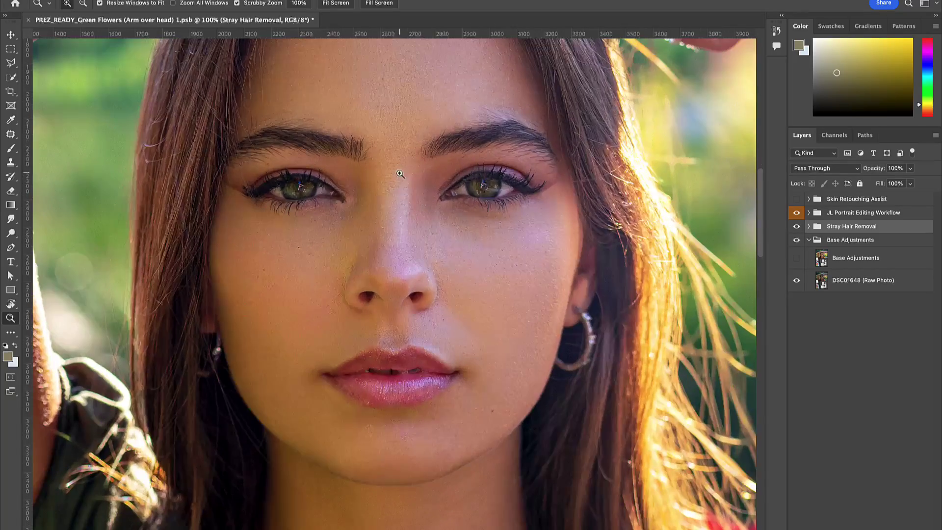
{"action": "left_click", "coordinate": [796, 258], "text": "alt"}
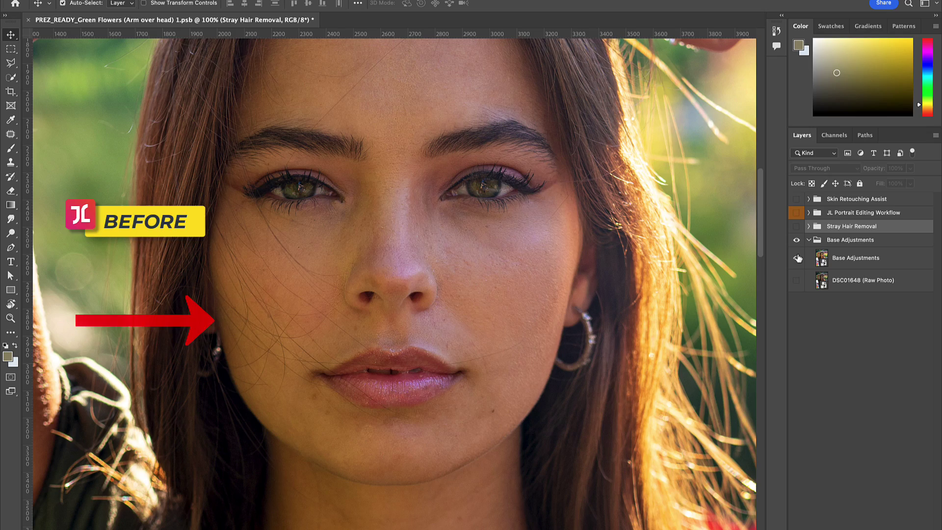
{"action": "left_click", "coordinate": [797, 258], "text": "alt"}
{"action": "left_click", "coordinate": [798, 258], "text": "alt"}
{"action": "left_click", "coordinate": [798, 258], "text": "alt"}
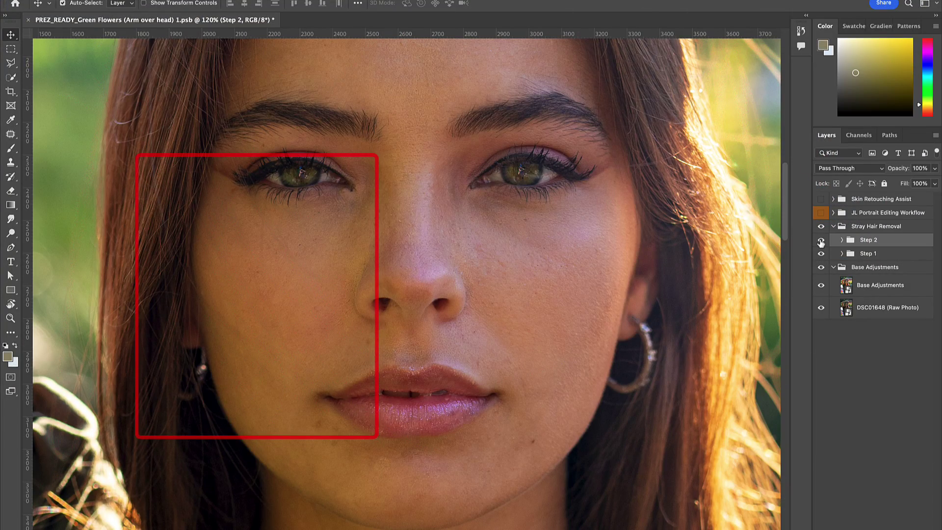
- Turn on JL Portrait Editing Workflow and toggle the Raw Photo solo view for before/after
{"action": "left_click", "coordinate": [821, 213]}
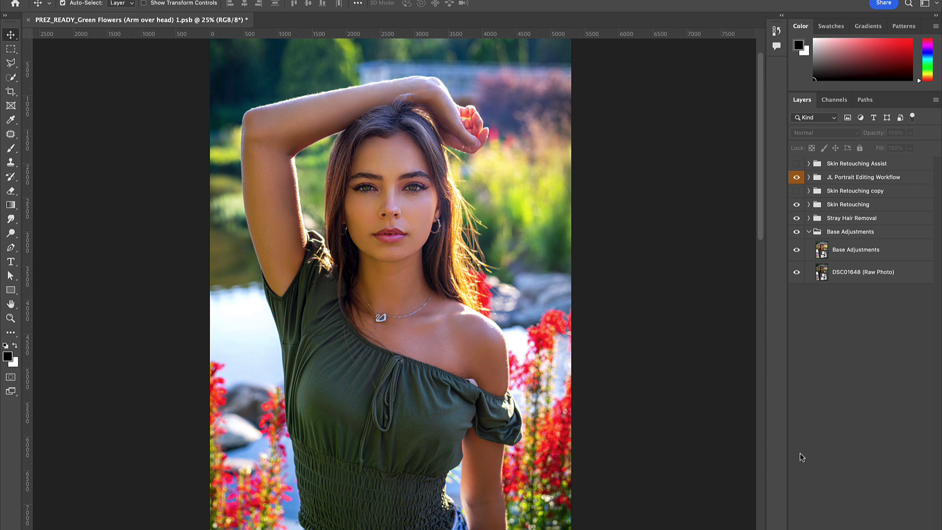
{"action": "left_click", "coordinate": [799, 274], "text": "alt"}
{"action": "left_click", "coordinate": [798, 275], "text": "alt"}
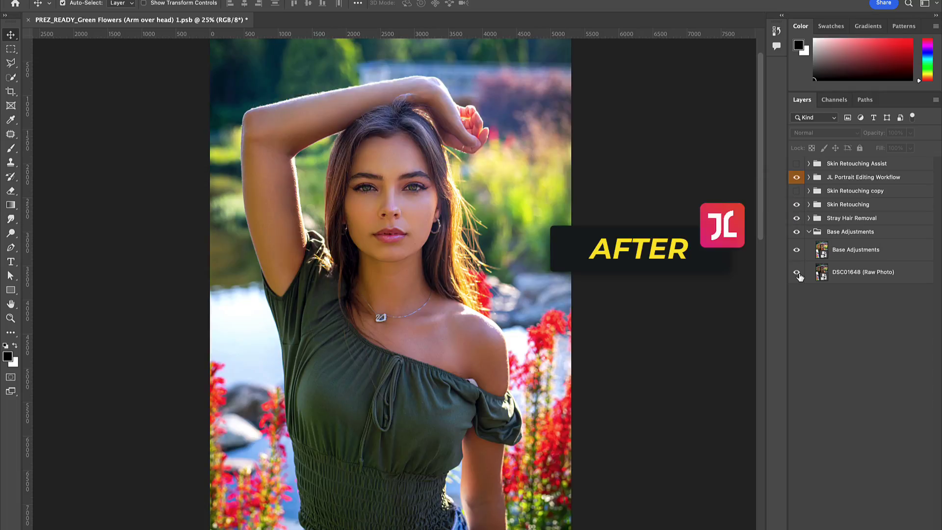
{"action": "left_click", "coordinate": [799, 274], "text": "alt"}
{"action": "left_click", "coordinate": [799, 274], "text": "alt"}
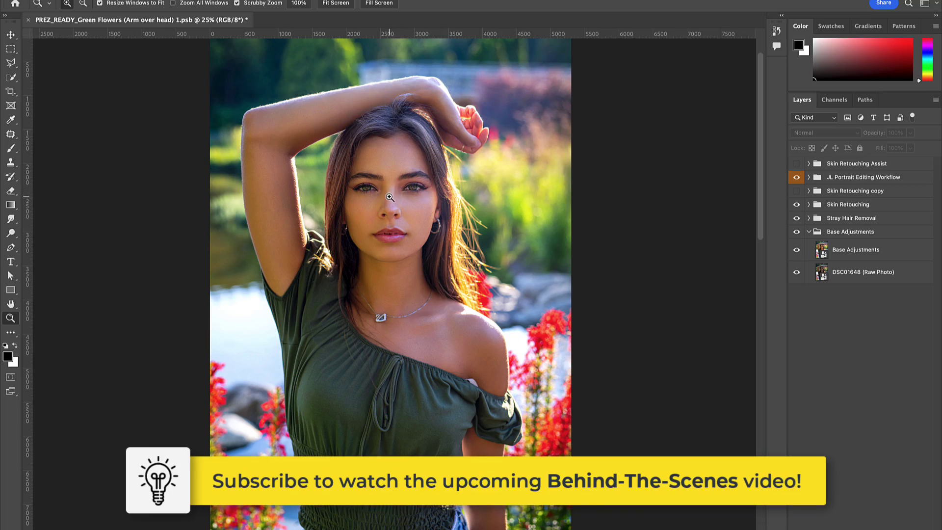
- Magnify the model's face to 100% on the canvas
{"action": "left_click", "coordinate": [380, 170]}
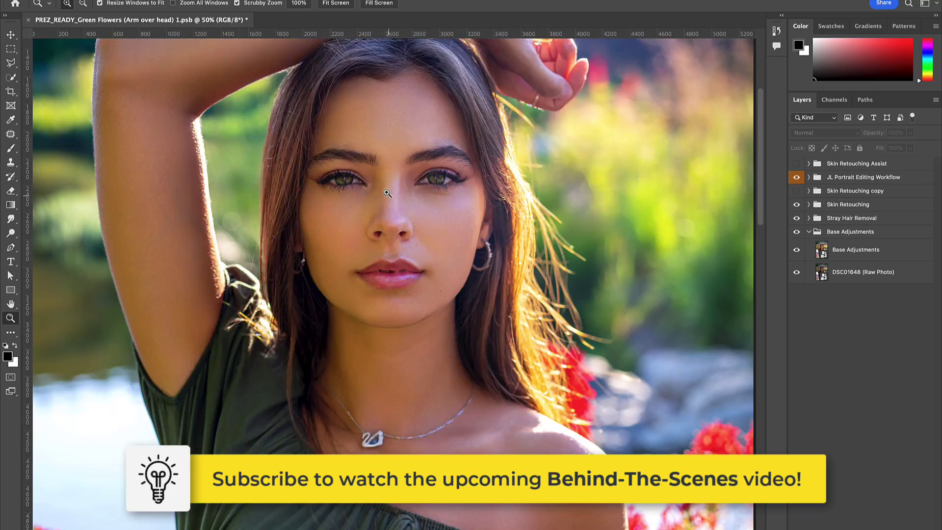
{"action": "left_click", "coordinate": [381, 171]}
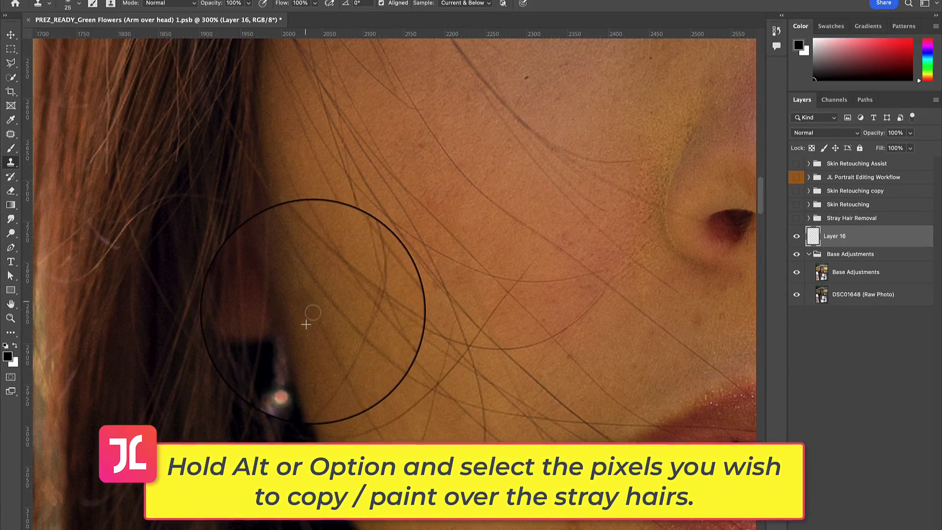
- Sample clean skin and clone it over hairs near the earring and diagonally across the cheek
{"action": "left_click", "coordinate": [326, 365], "text": "alt"}
{"action": "left_click_drag", "start_coordinate": [326, 366], "coordinate": [289, 387]}
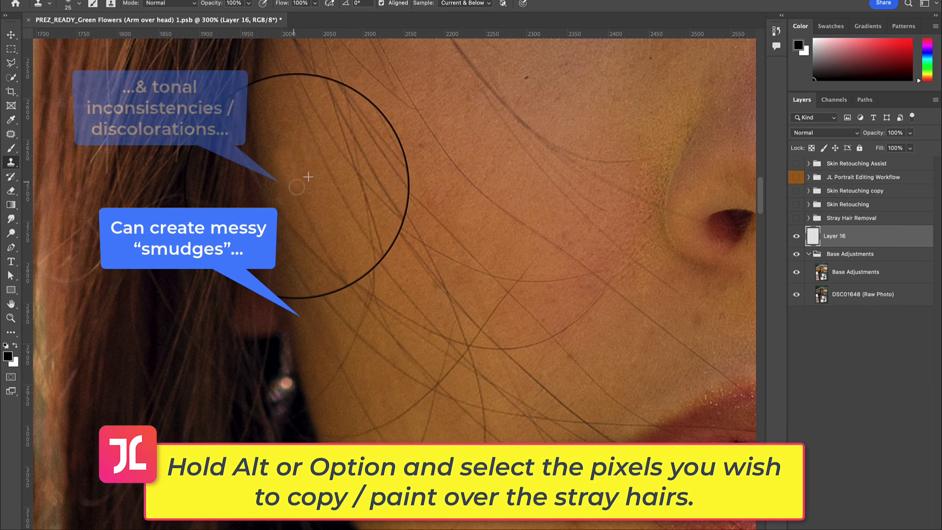
{"action": "left_click", "coordinate": [421, 141], "text": "alt"}
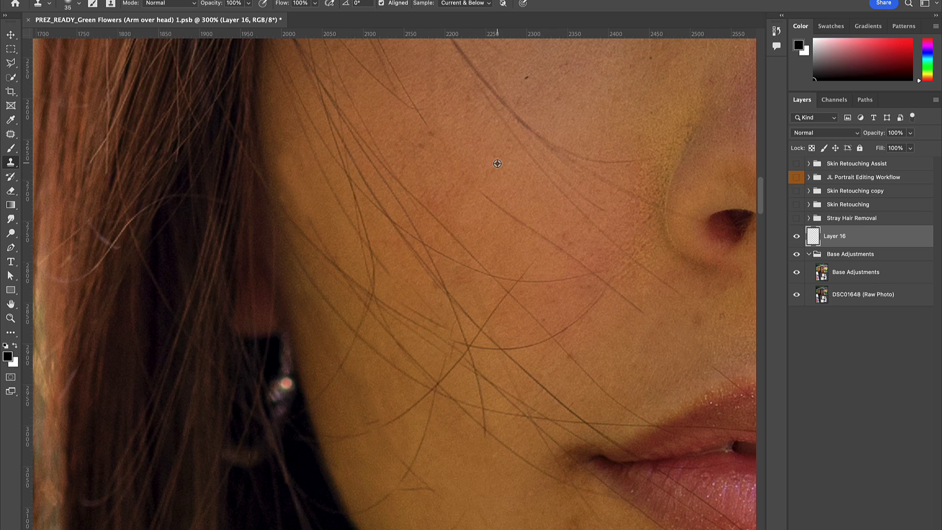
{"action": "left_click_drag", "start_coordinate": [397, 228], "coordinate": [462, 312]}
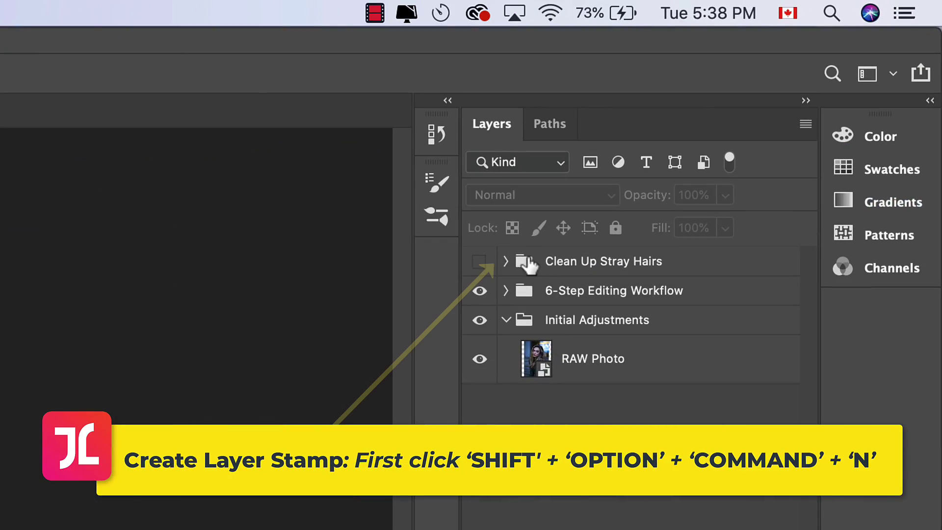
- Stamp the visible layers into a merged layer, duplicate it, and rename the copy 'Expand Outward'
{"action": "key", "text": "shift+alt+super+n"}
{"action": "key", "text": "shift+alt+super+e"}
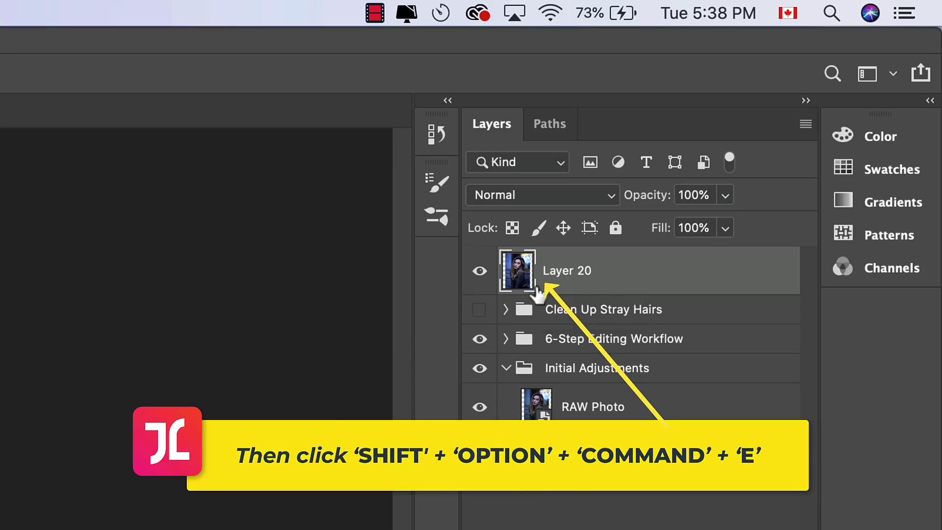
{"action": "key", "text": "super+j"}
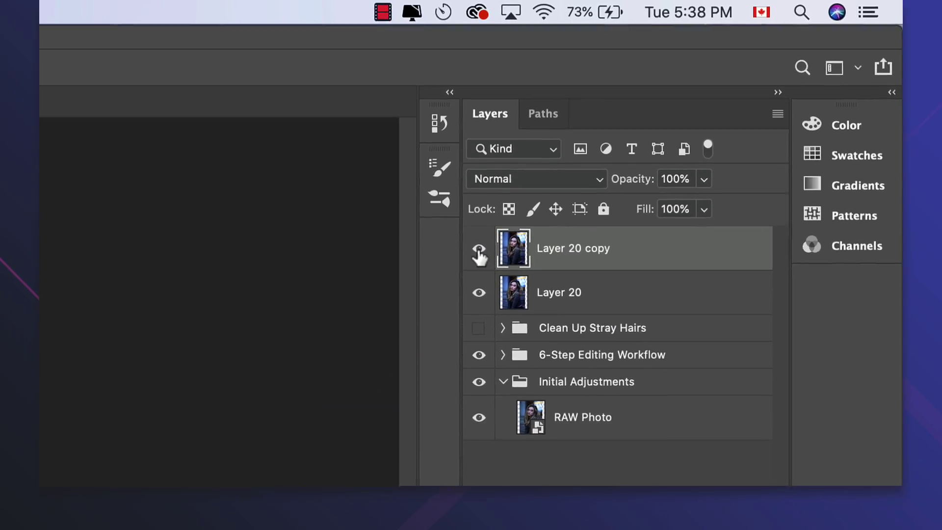
{"action": "left_click", "coordinate": [479, 250]}
{"action": "double_click", "coordinate": [573, 248]}
{"action": "type", "text": "Expand Outwards"}
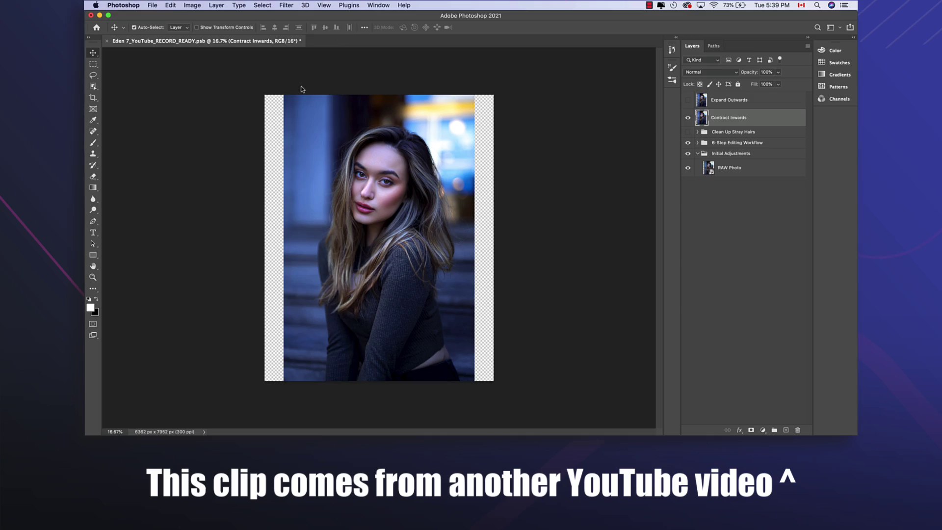
- Apply a Liquify edit to the layer and hide it behind an inverted black mask
{"action": "key", "text": "shift+super+x"}
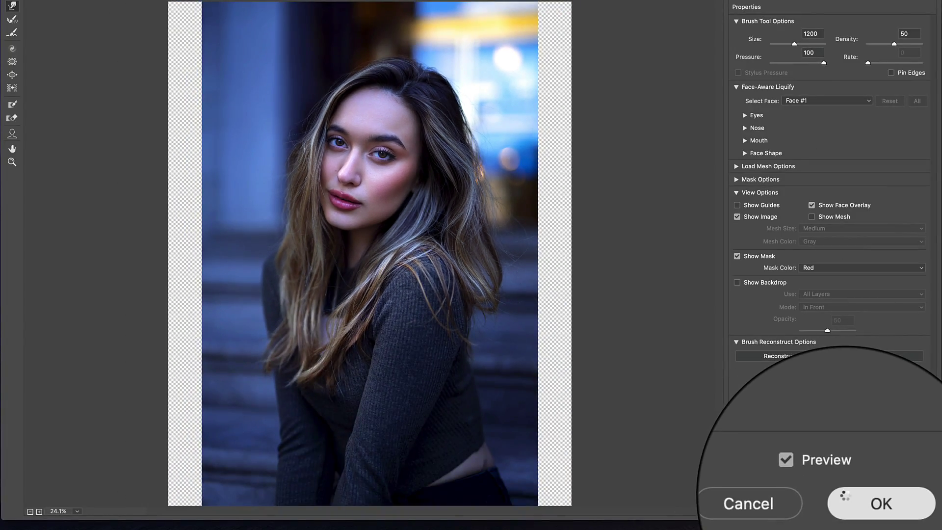
{"action": "key", "text": "Return"}
{"action": "key", "text": "super+i"}
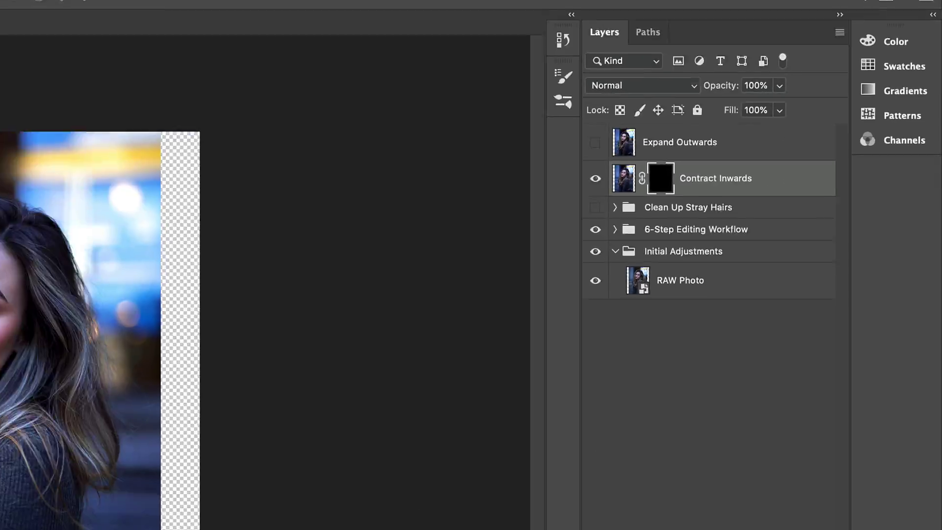
{"action": "left_click", "coordinate": [53, 30]}
{"action": "left_click", "coordinate": [242, 121]}
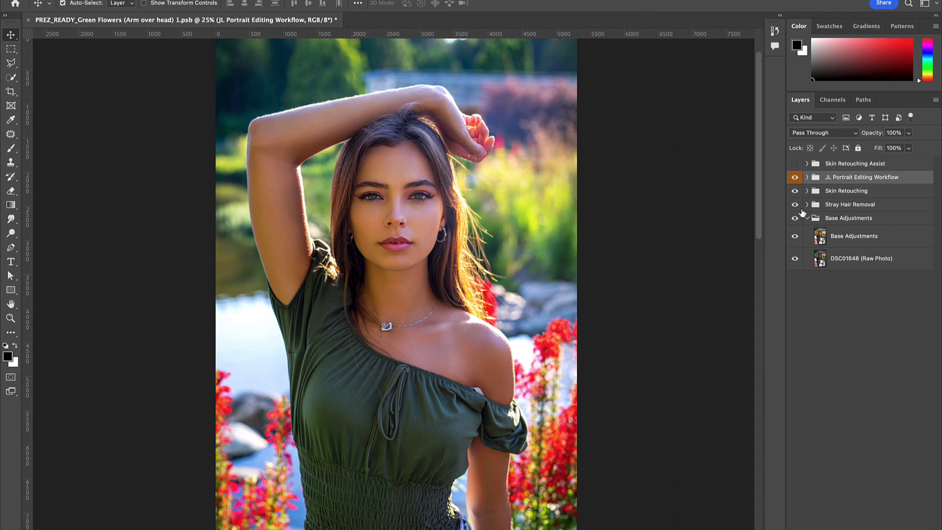
- Hide Stray Hair Removal and convert the merged Layer 16 into a Smart Object
{"action": "left_click", "coordinate": [795, 205]}
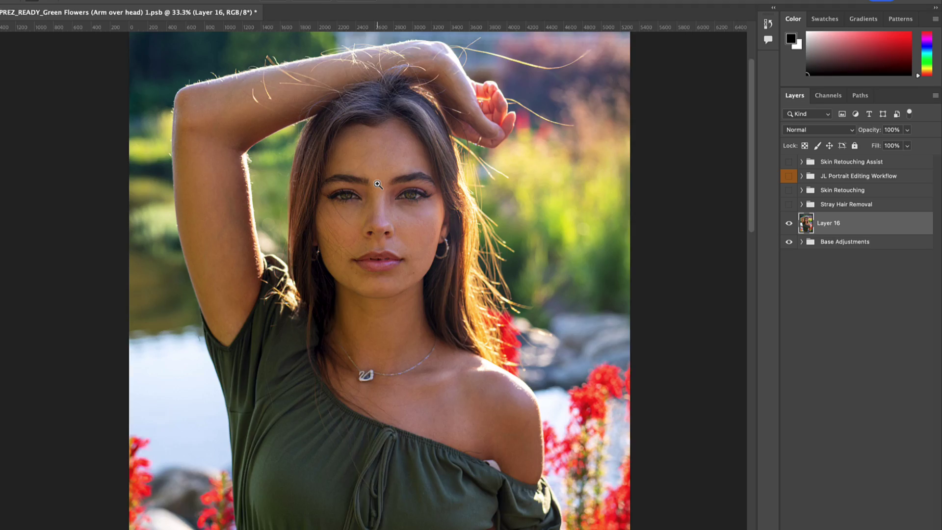
{"action": "left_click", "coordinate": [400, 185]}
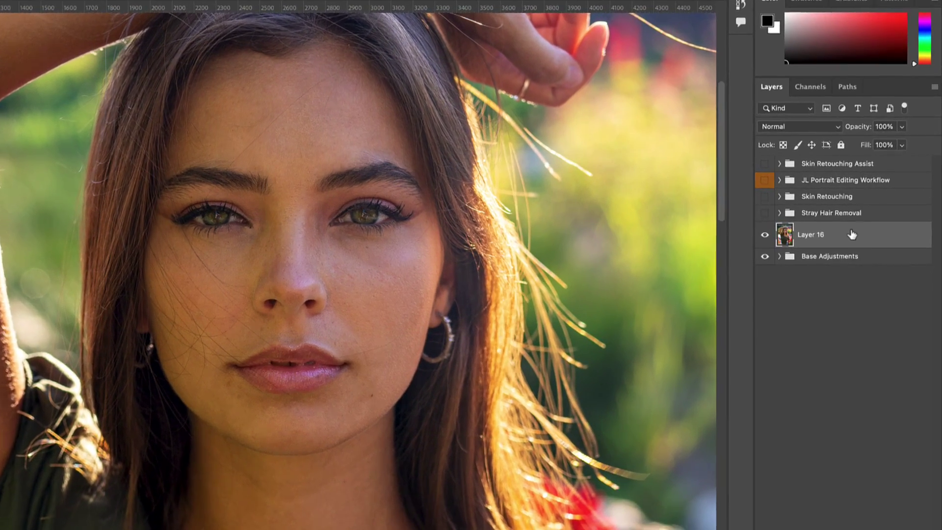
{"action": "right_click", "coordinate": [844, 230]}
{"action": "left_click", "coordinate": [759, 195]}
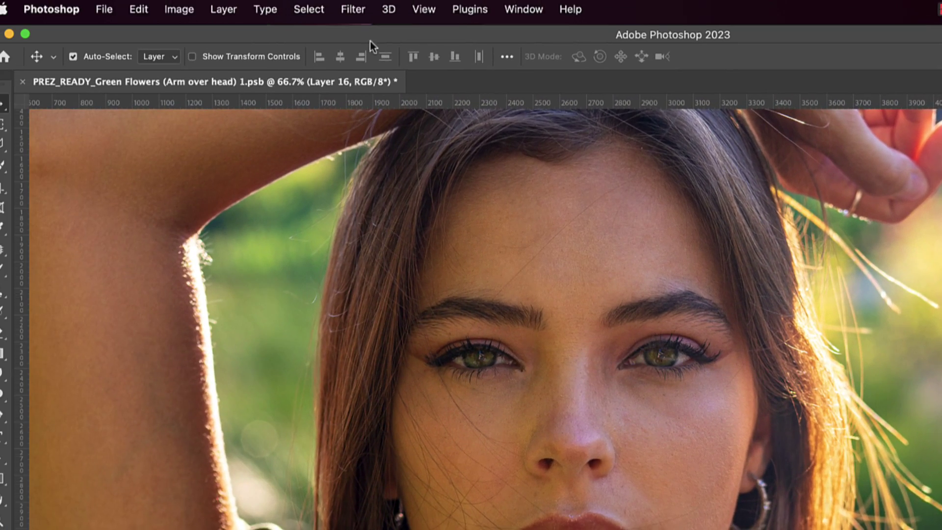
{"action": "left_click", "coordinate": [357, 8]}
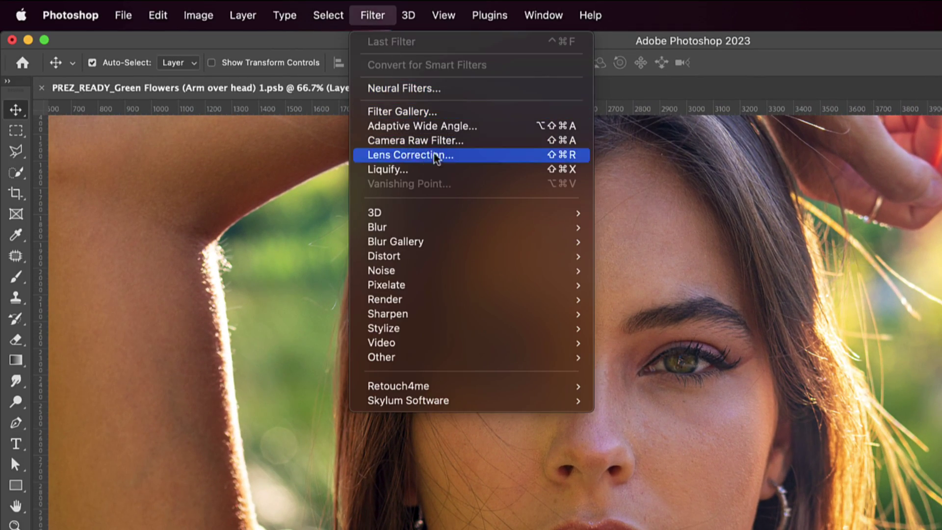
- Open Noise > Dust & Scratches and set Radius to 14 pixels with Threshold 0 levels
{"action": "mouse_move", "coordinate": [431, 276]}
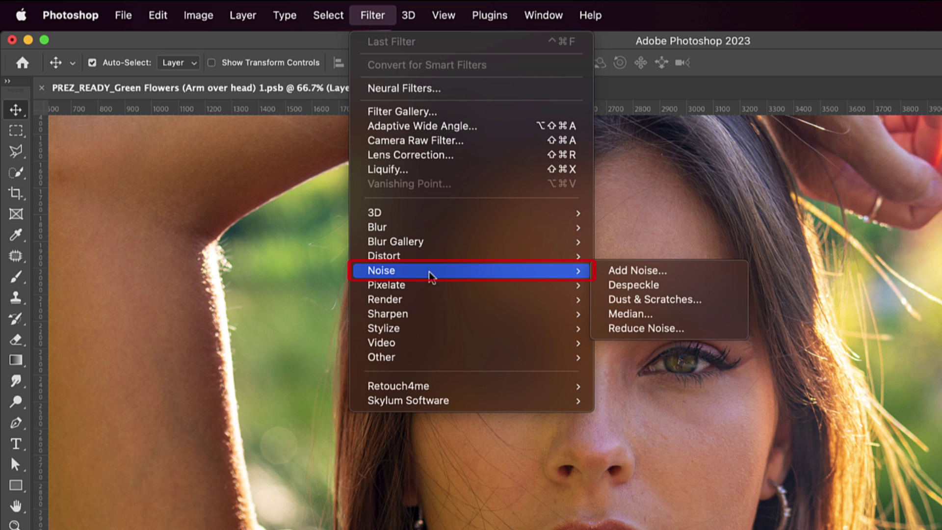
{"action": "left_click", "coordinate": [654, 298]}
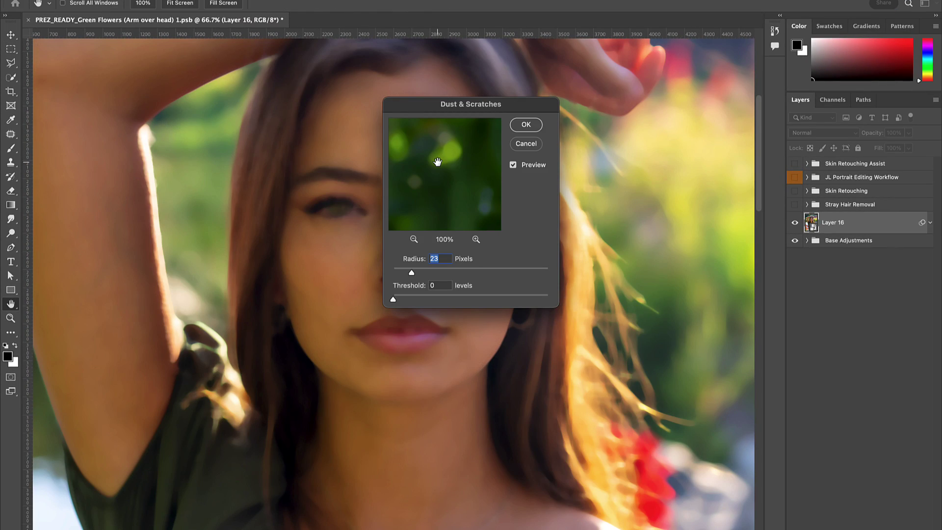
{"action": "left_click_drag", "start_coordinate": [433, 112], "coordinate": [578, 110]}
{"action": "left_click_drag", "start_coordinate": [555, 273], "coordinate": [534, 270]}
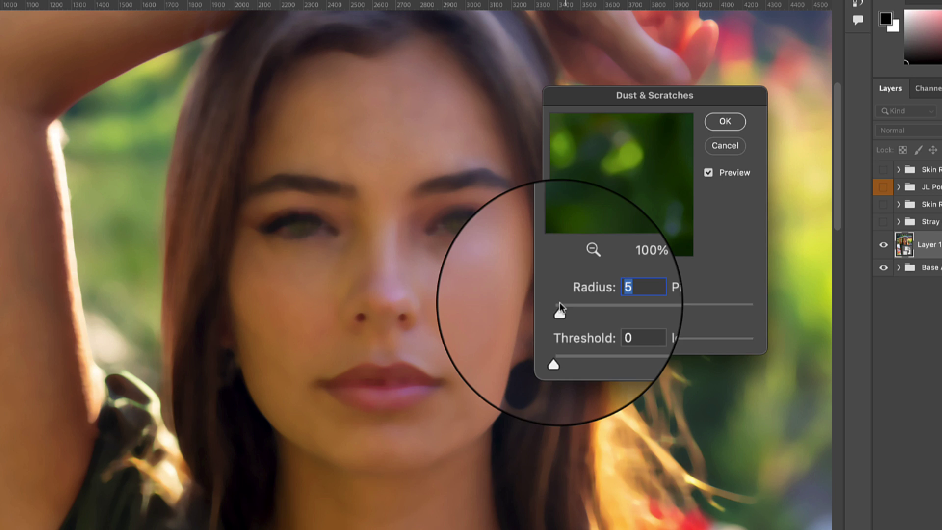
{"action": "left_click_drag", "start_coordinate": [551, 307], "coordinate": [572, 307]}
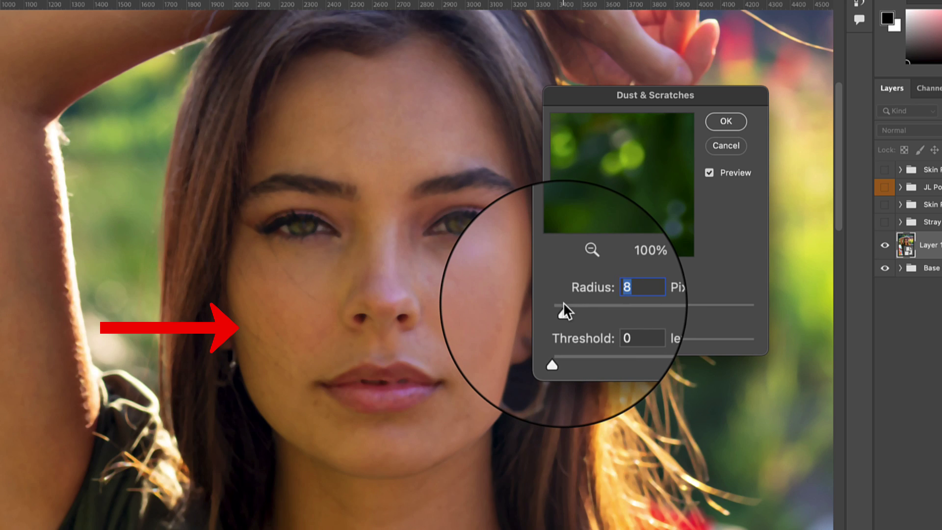
{"action": "mouse_move", "coordinate": [563, 301]}
{"action": "left_mouse_down"}
{"action": "mouse_move", "coordinate": [557, 307]}
{"action": "mouse_move", "coordinate": [577, 313]}
{"action": "left_mouse_up"}
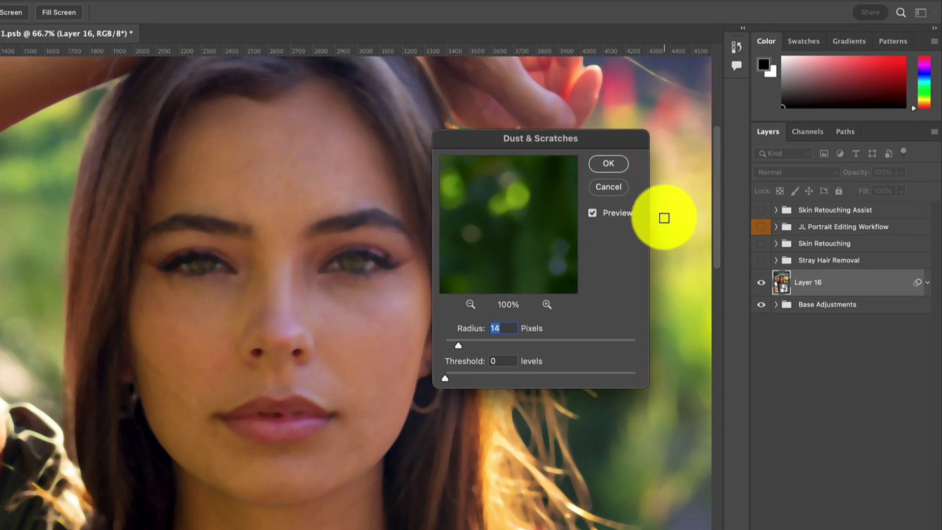
- Apply the Dust & Scratches smart filter and hide it with a black inverted layer mask
{"action": "left_click", "coordinate": [609, 163]}
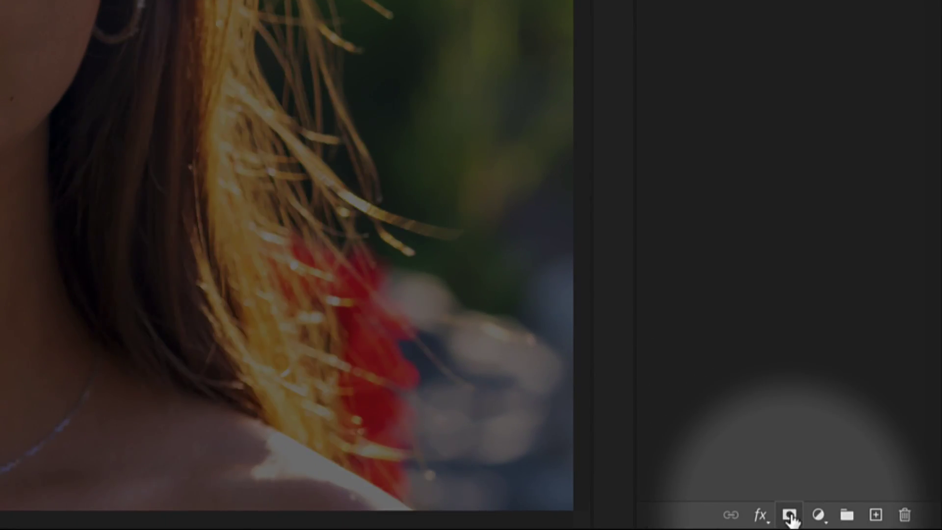
{"action": "left_click", "coordinate": [790, 516], "text": "alt"}
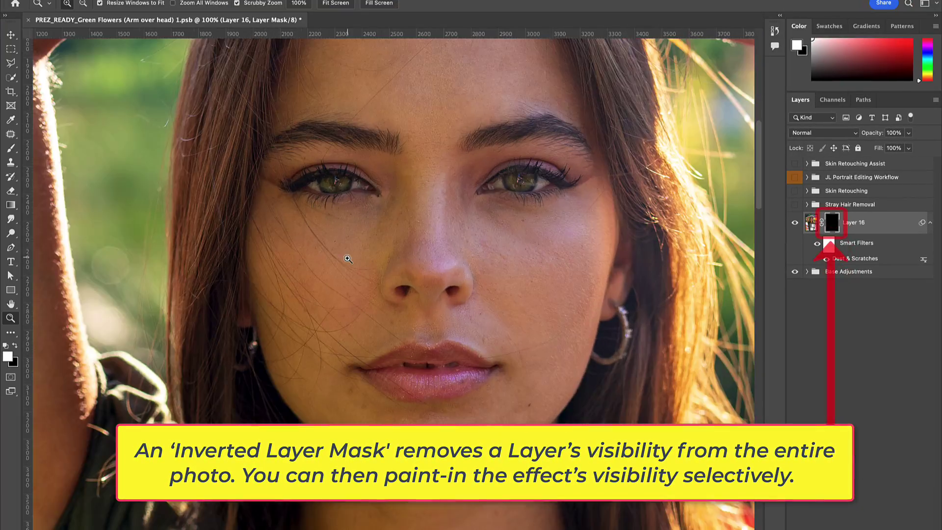
{"action": "key", "text": "ctrl+plus"}
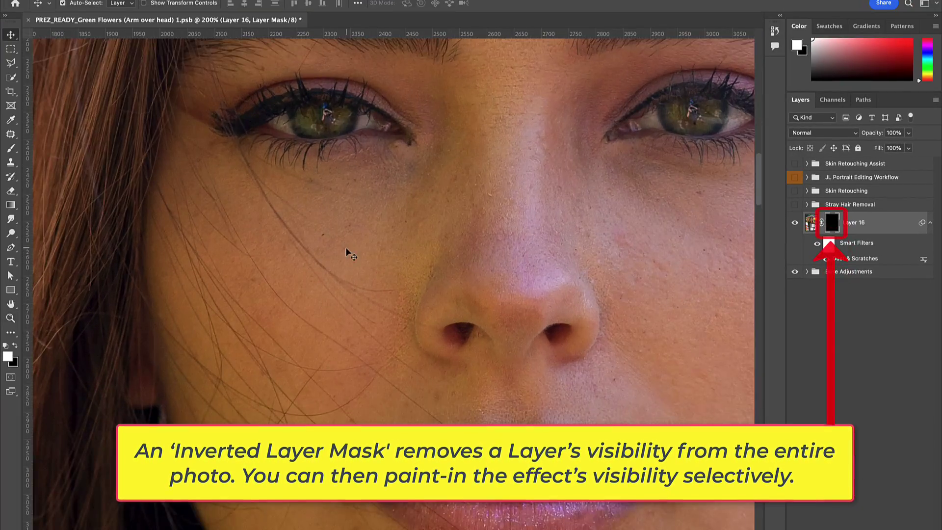
- Pick the Soft Round brush, enlarge it with the bracket keys, and zoom onto the cheek hairs
{"action": "key", "text": "b"}
{"action": "left_click", "coordinate": [68, 3]}
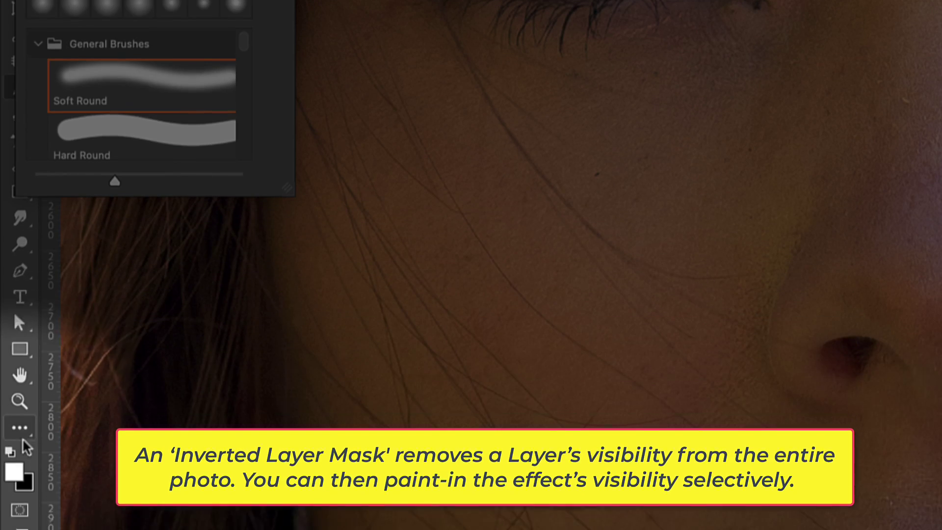
{"action": "left_click", "coordinate": [618, 350]}
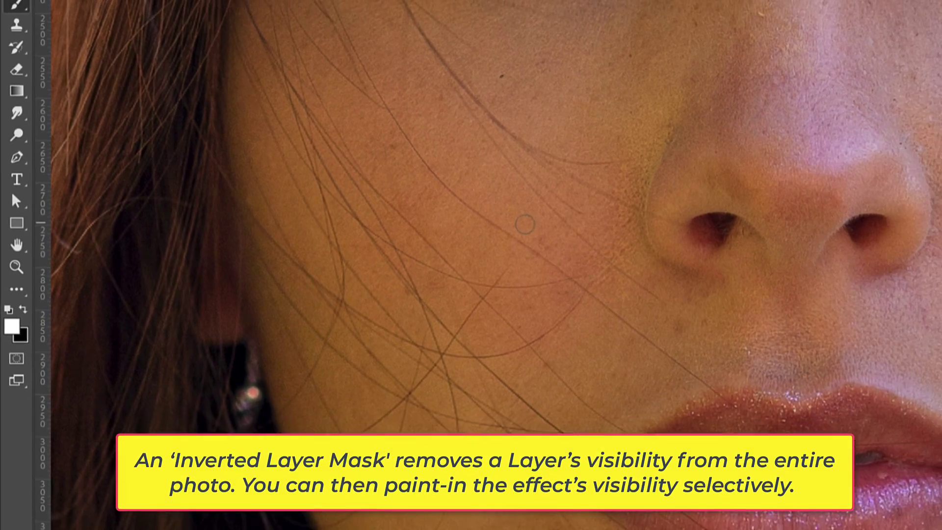
{"action": "key", "text": "bracketright"}
{"action": "key", "text": "bracketright"}
{"action": "key", "text": "bracketright"}
{"action": "key", "text": "bracketleft"}
{"action": "key", "text": "bracketleft"}
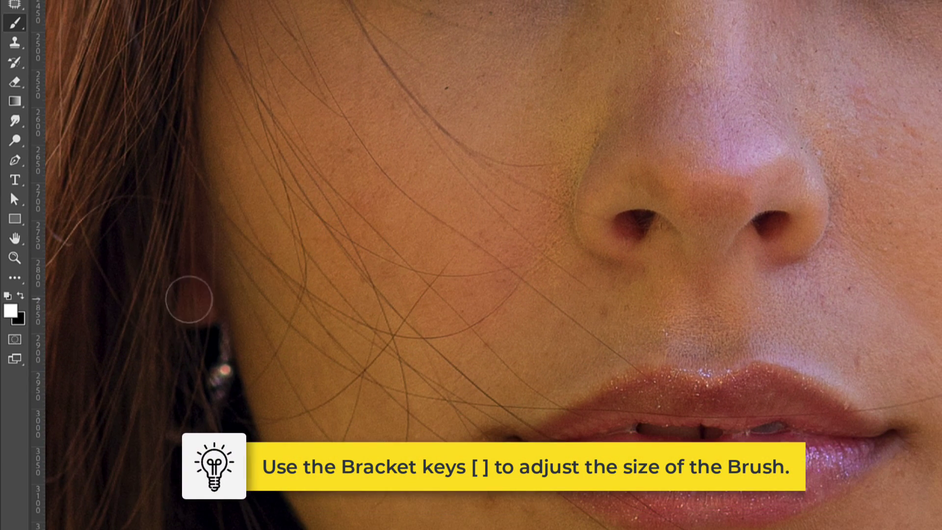
{"action": "key", "text": "bracketright"}
{"action": "key", "text": "bracketright"}
{"action": "key", "text": "bracketright"}
{"action": "key", "text": "bracketright"}
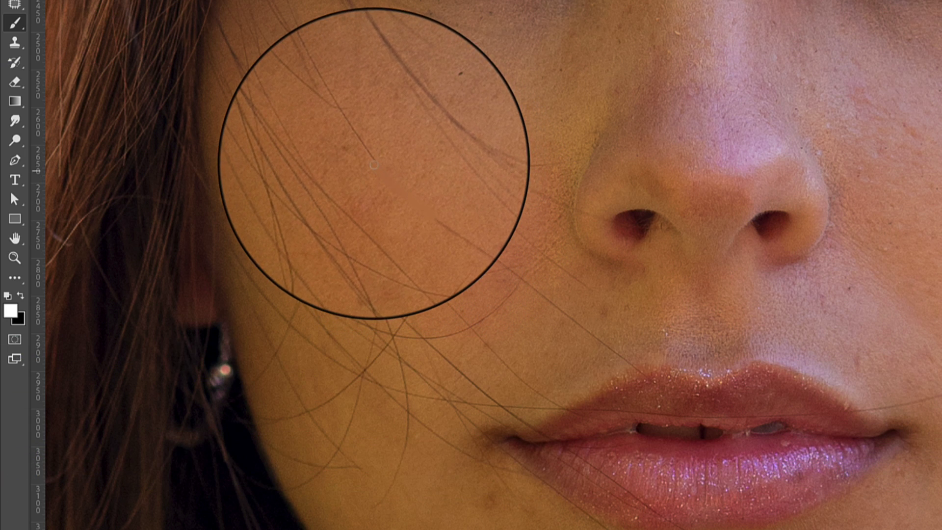
{"action": "key", "text": "z"}
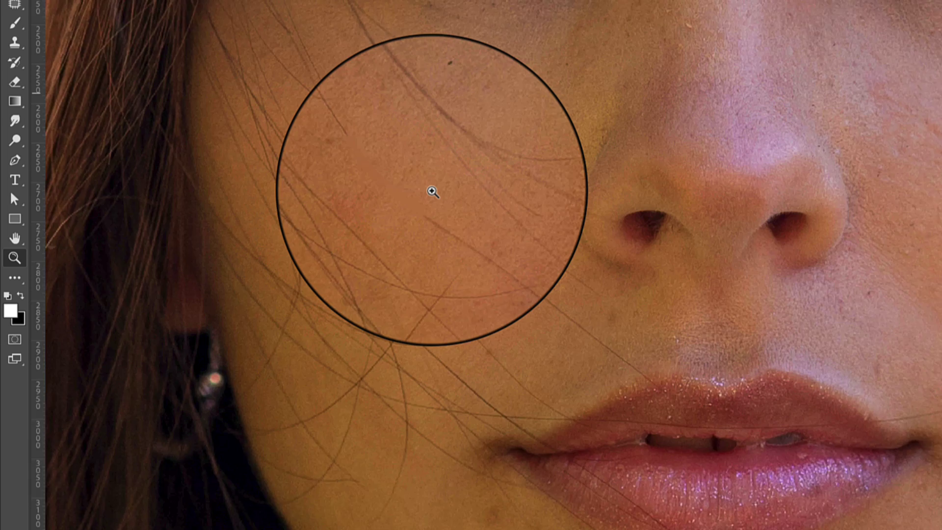
{"action": "left_click", "coordinate": [433, 192]}
{"action": "key", "text": "b"}
{"action": "key", "text": "ctrl+plus"}
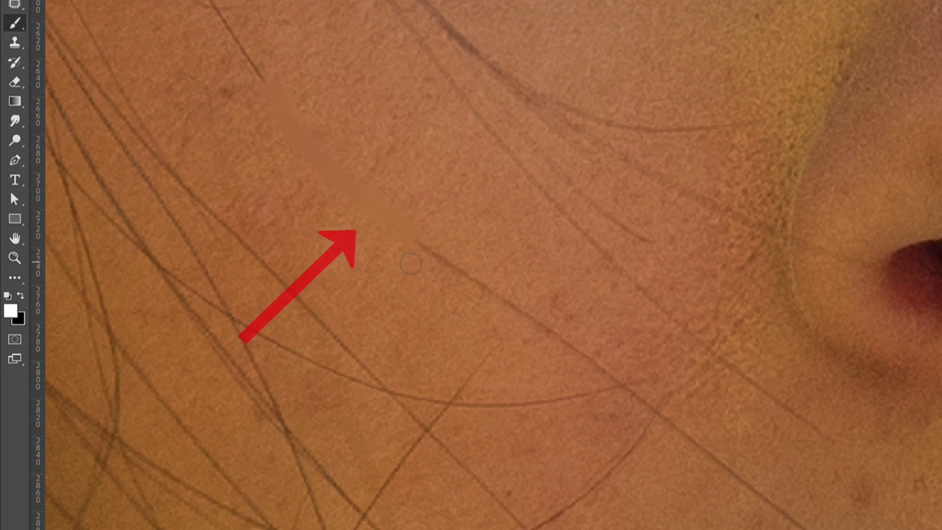
- Paint white on the mask along the cheek hair strands, including the ones near the nose
{"action": "left_click_drag", "start_coordinate": [417, 243], "coordinate": [568, 347]}
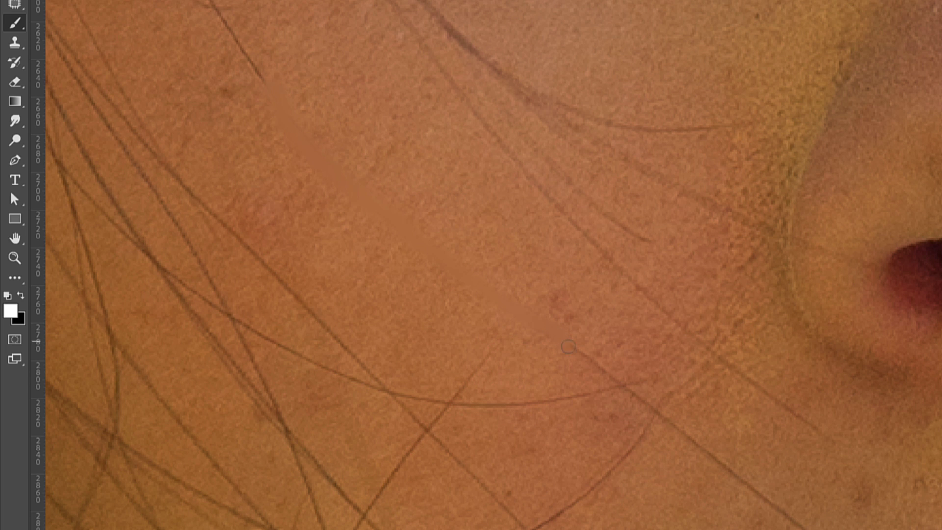
{"action": "mouse_move", "coordinate": [260, 90]}
{"action": "left_mouse_down"}
{"action": "mouse_move", "coordinate": [241, 44]}
{"action": "mouse_move", "coordinate": [207, 9]}
{"action": "left_mouse_up"}
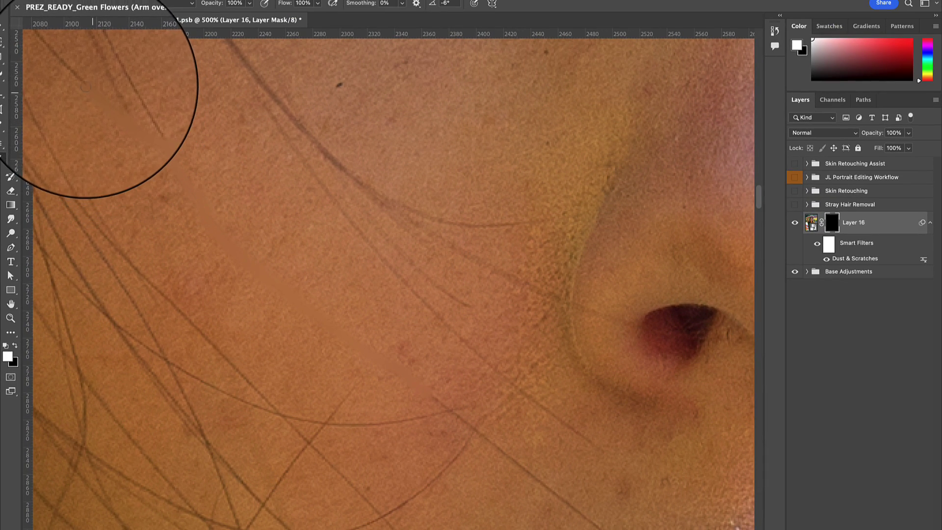
{"action": "key", "text": "bracketleft"}
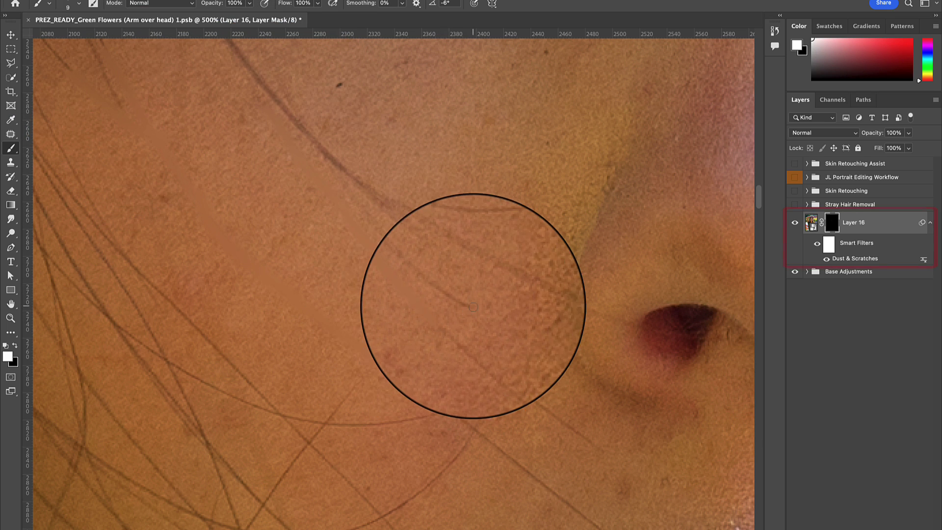
{"action": "key", "text": "bracketright"}
{"action": "mouse_move", "coordinate": [307, 131]}
{"action": "left_mouse_down"}
{"action": "mouse_move", "coordinate": [384, 210]}
{"action": "mouse_move", "coordinate": [500, 210]}
{"action": "left_mouse_up"}
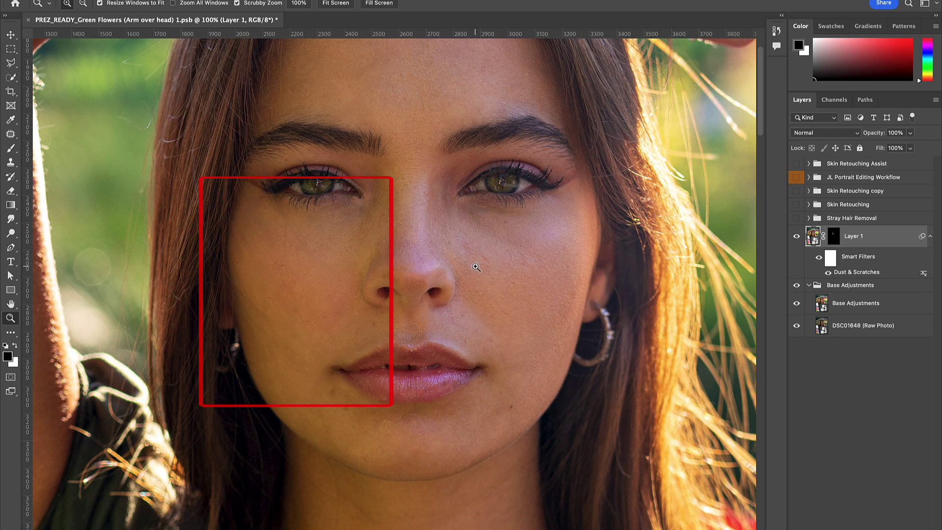
- Zoom onto the left cheek and toggle Layer 1 on and off to compare with the original
{"action": "left_click_drag", "start_coordinate": [283, 262], "coordinate": [441, 283]}
{"action": "key", "text": "v"}
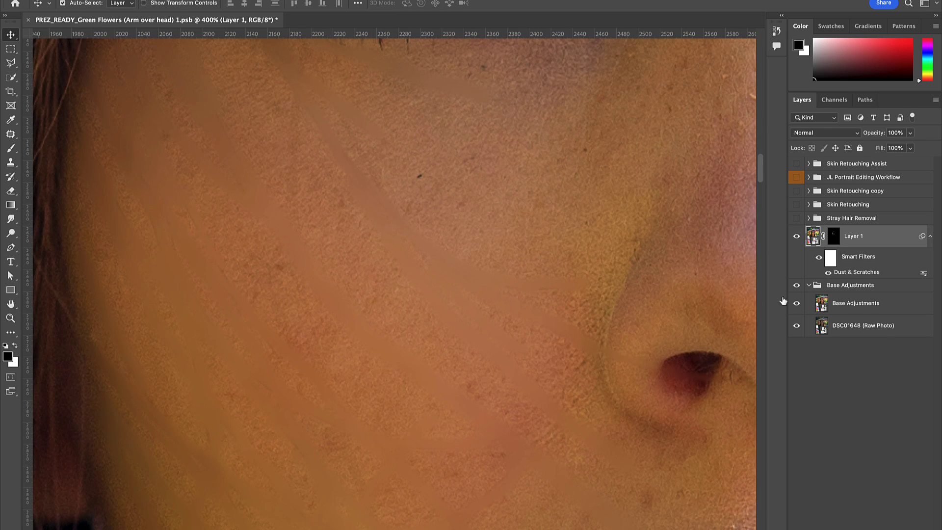
{"action": "left_click", "coordinate": [797, 237]}
{"action": "left_click", "coordinate": [797, 237]}
{"action": "left_click", "coordinate": [797, 237]}
{"action": "left_click", "coordinate": [797, 237]}
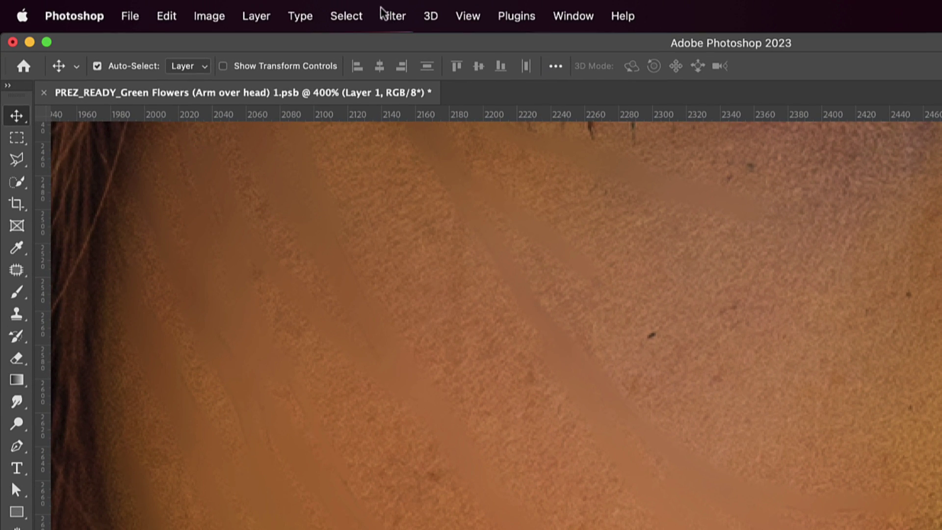
- Preview Add Noise at Amount 8% with Gaussian distribution and Monochromatic noise
{"action": "left_click", "coordinate": [363, 6]}
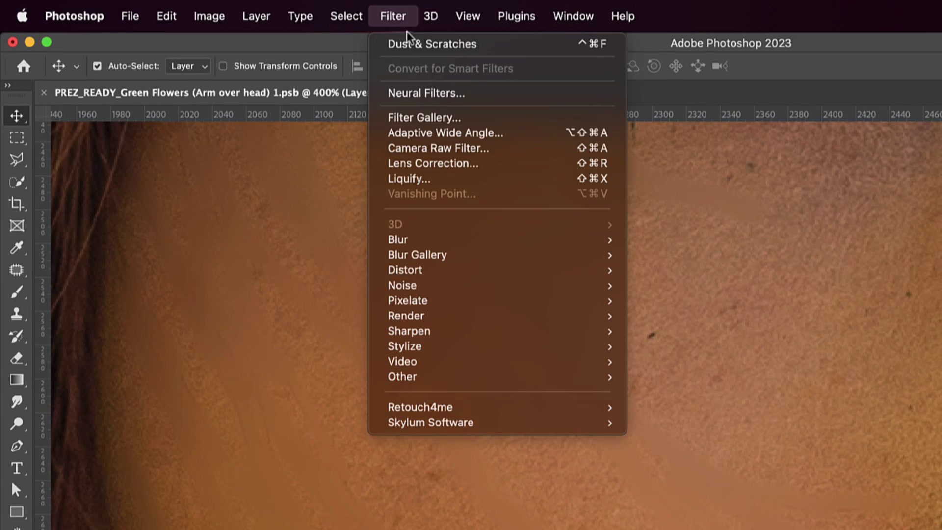
{"action": "mouse_move", "coordinate": [438, 287]}
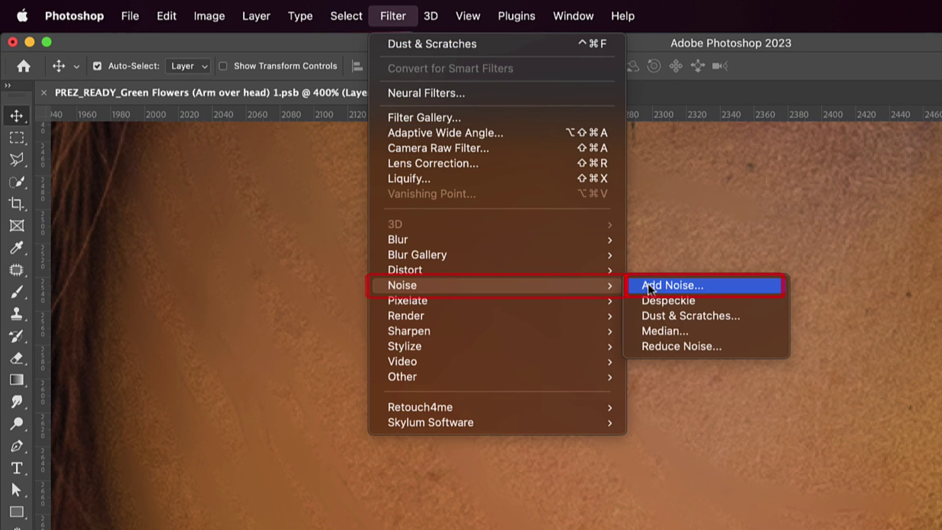
{"action": "left_click", "coordinate": [663, 287]}
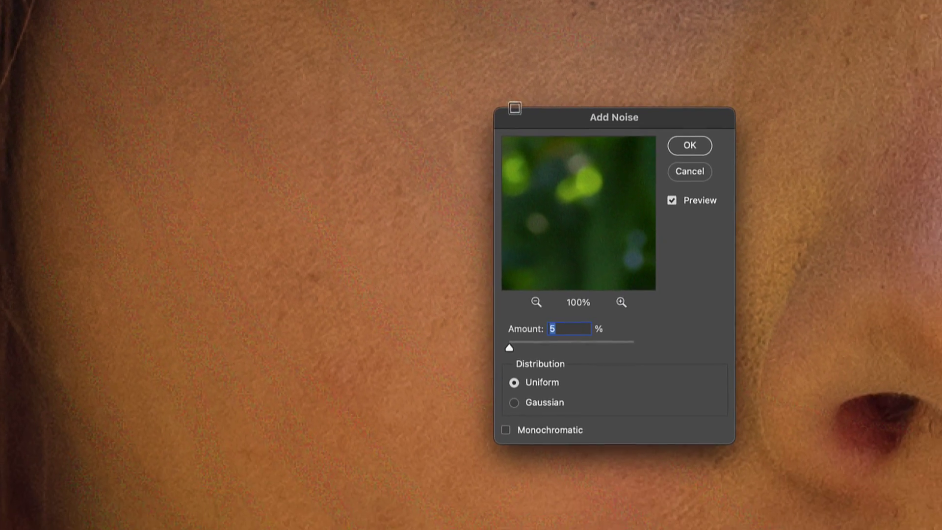
{"action": "left_click_drag", "start_coordinate": [491, 318], "coordinate": [504, 318]}
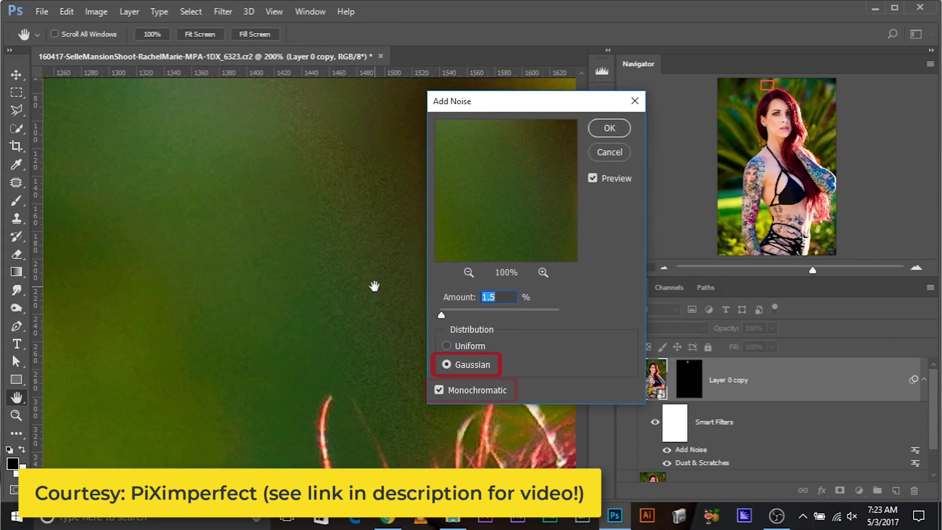
{"action": "mouse_move", "coordinate": [441, 315]}
{"action": "left_mouse_down"}
{"action": "mouse_move", "coordinate": [450, 316]}
{"action": "mouse_move", "coordinate": [442, 316]}
{"action": "left_mouse_up"}
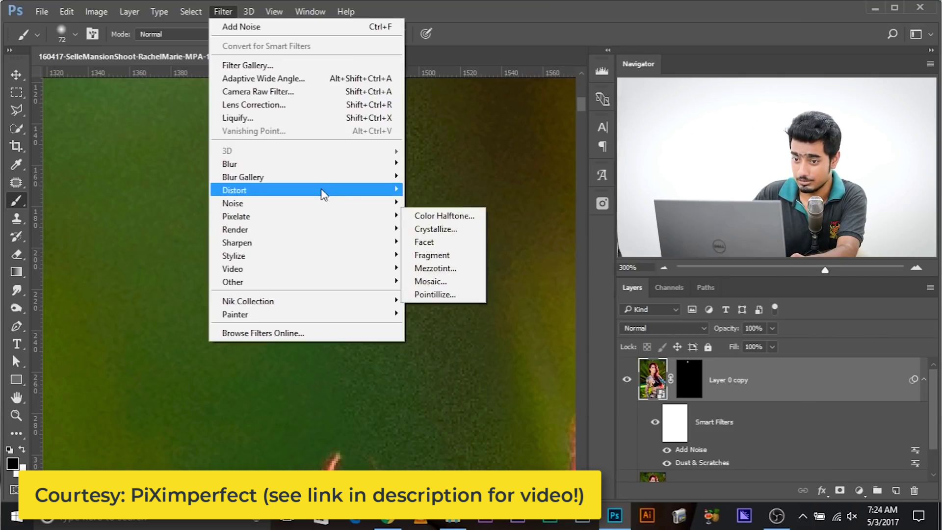
{"action": "mouse_move", "coordinate": [322, 166]}
{"action": "left_click", "coordinate": [434, 216]}
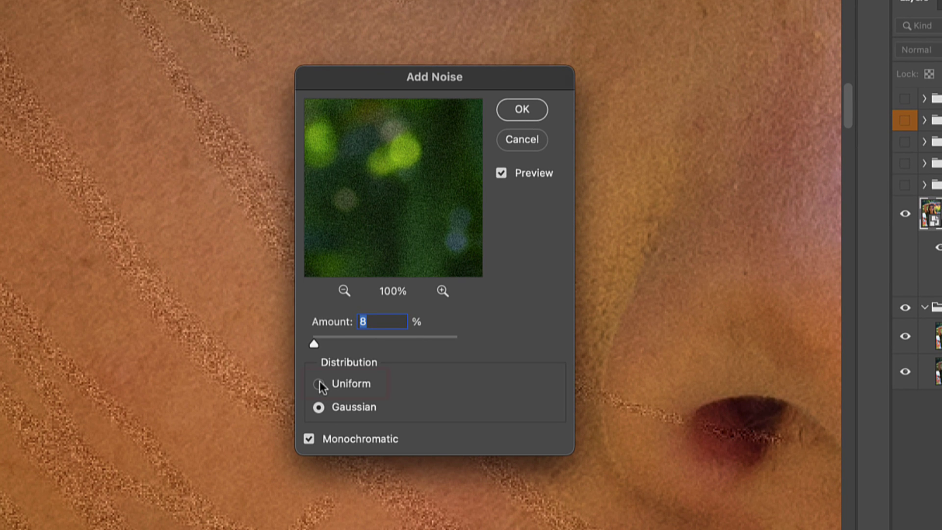
- Apply Add Noise at Amount 5%, Uniform, non-monochromatic, then zoom in on the cheek
{"action": "left_click", "coordinate": [412, 349]}
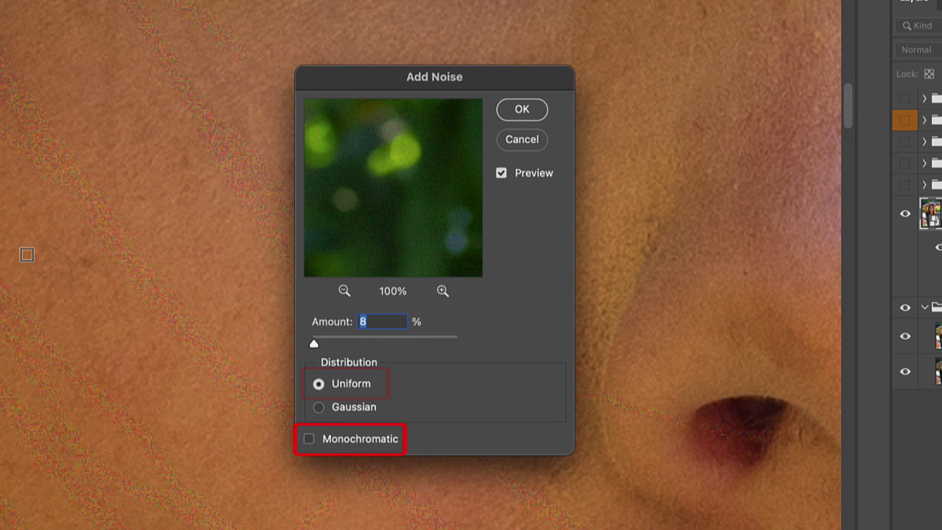
{"action": "left_click", "coordinate": [4, 292]}
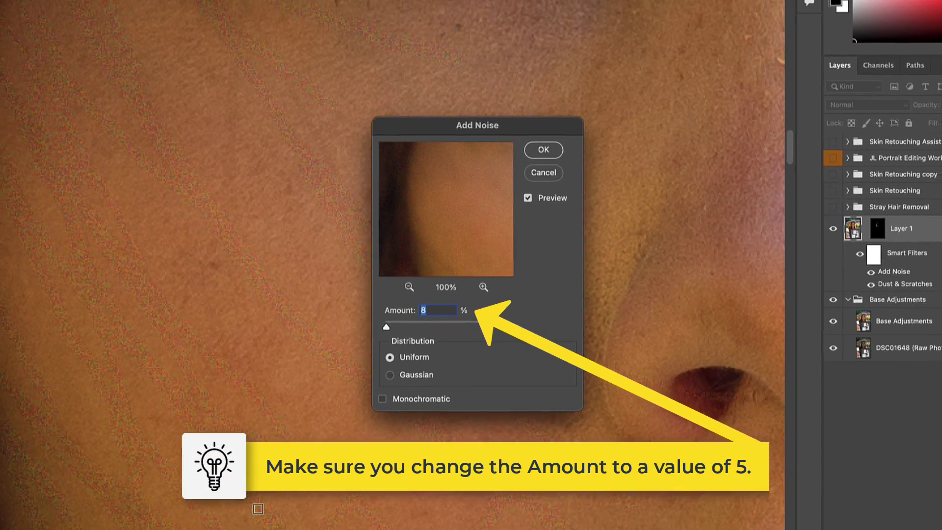
{"action": "type", "text": "5"}
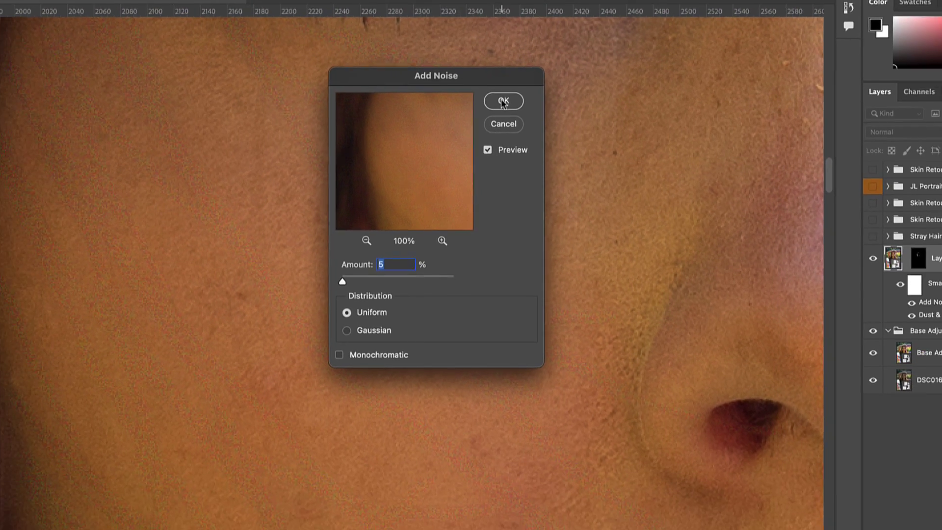
{"action": "left_click", "coordinate": [522, 87]}
{"action": "left_click", "coordinate": [413, 199]}
{"action": "left_click", "coordinate": [395, 214]}
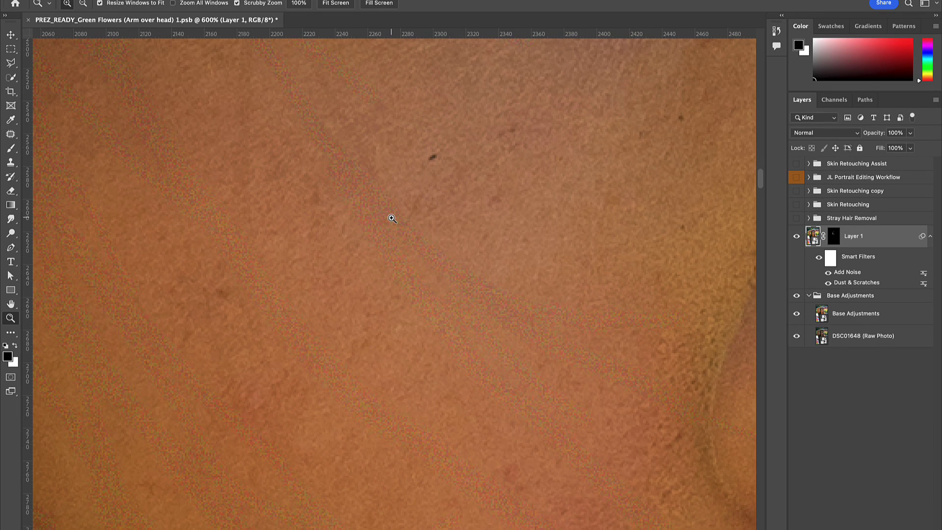
{"action": "left_click", "coordinate": [392, 216]}
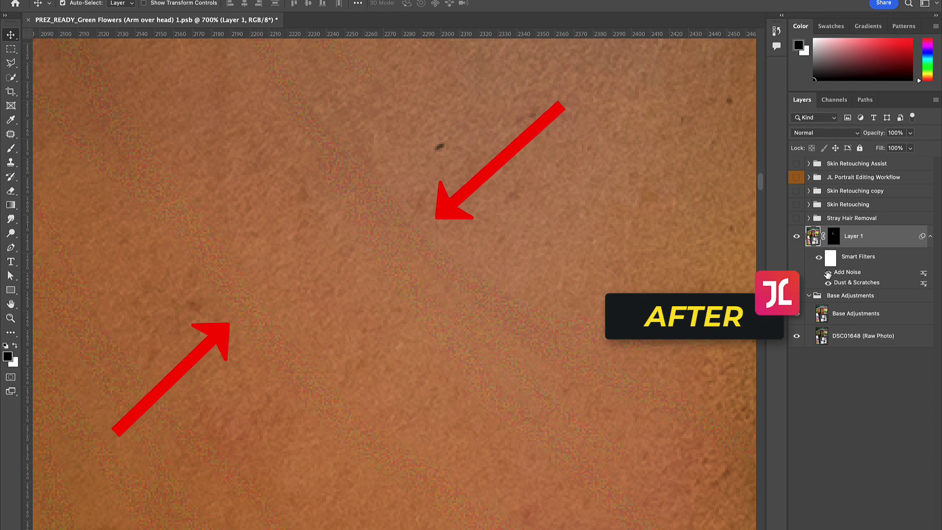
{"action": "left_click", "coordinate": [827, 272]}
{"action": "key", "text": "z"}
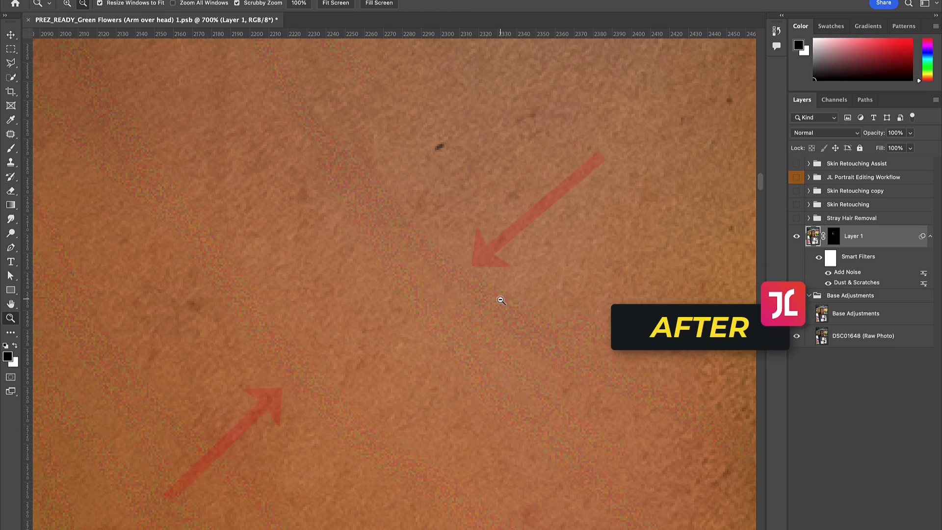
{"action": "left_click", "coordinate": [378, 265], "text": "alt"}
{"action": "left_click", "coordinate": [384, 266], "text": "alt"}
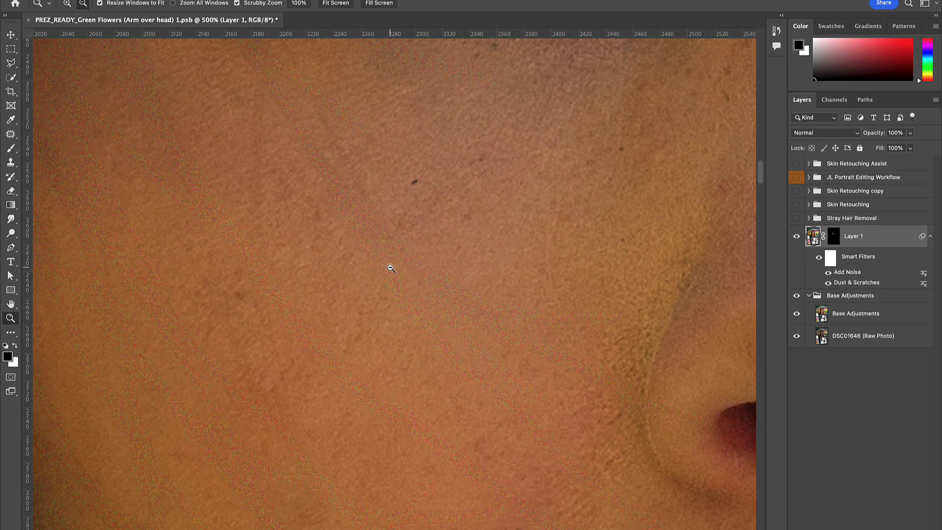
{"action": "left_click", "coordinate": [411, 261], "text": "alt"}
{"action": "left_click", "coordinate": [336, 259], "text": "alt"}
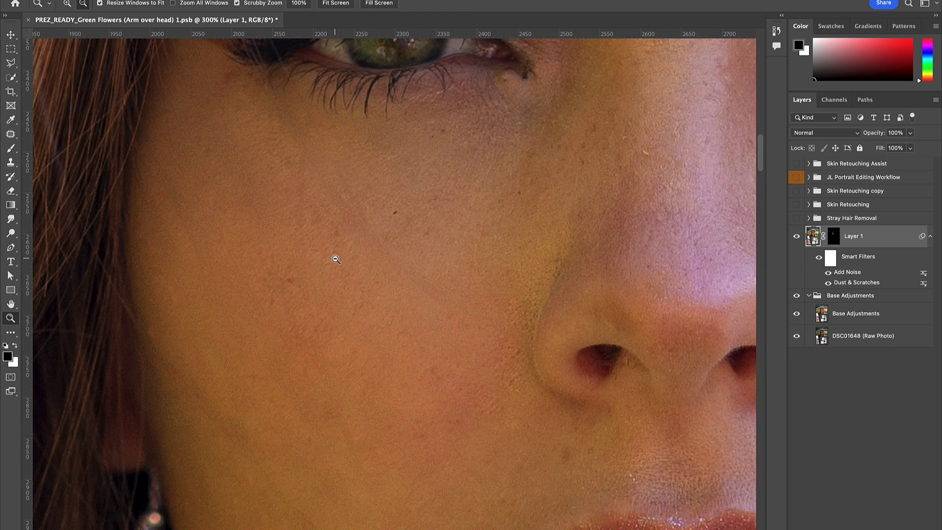
{"action": "left_click", "coordinate": [324, 268], "text": "alt"}
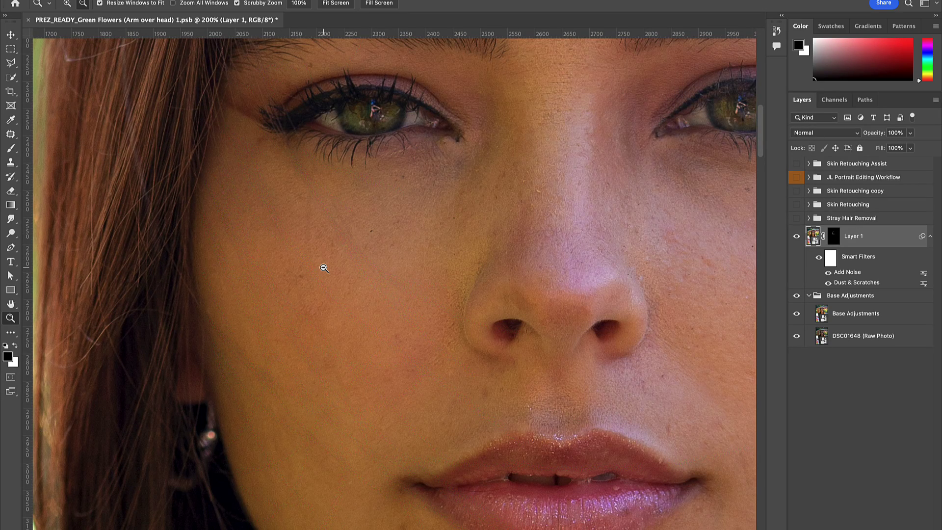
{"action": "left_click", "coordinate": [324, 268], "text": "alt"}
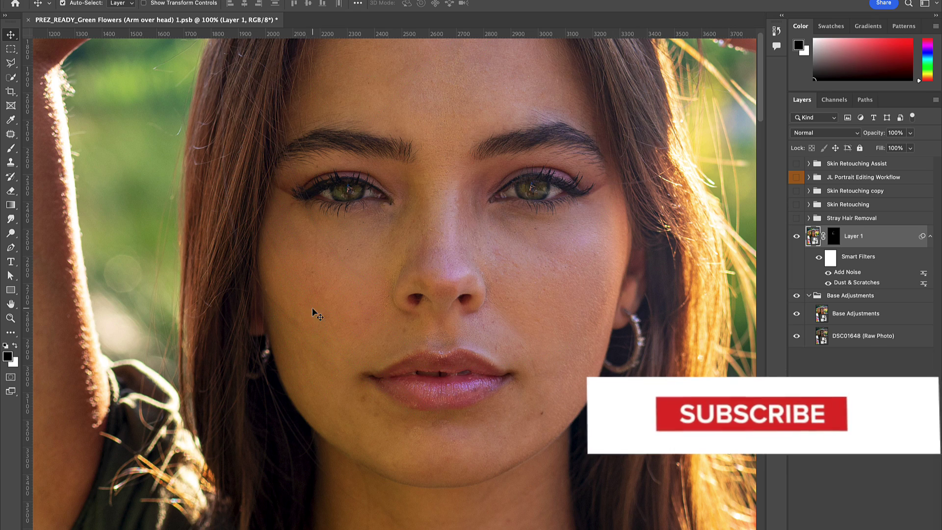
{"action": "left_click", "coordinate": [319, 273], "text": "ctrl"}
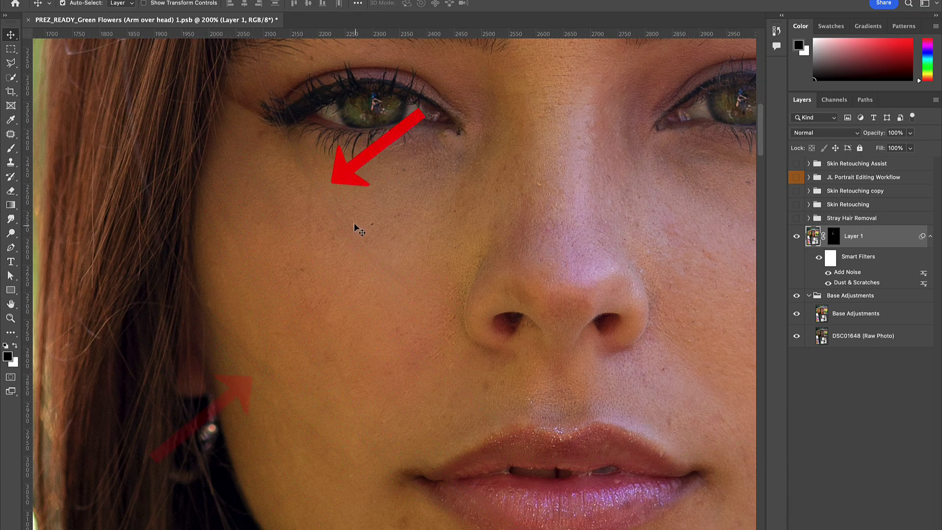
{"action": "left_click", "coordinate": [311, 276], "text": "alt"}
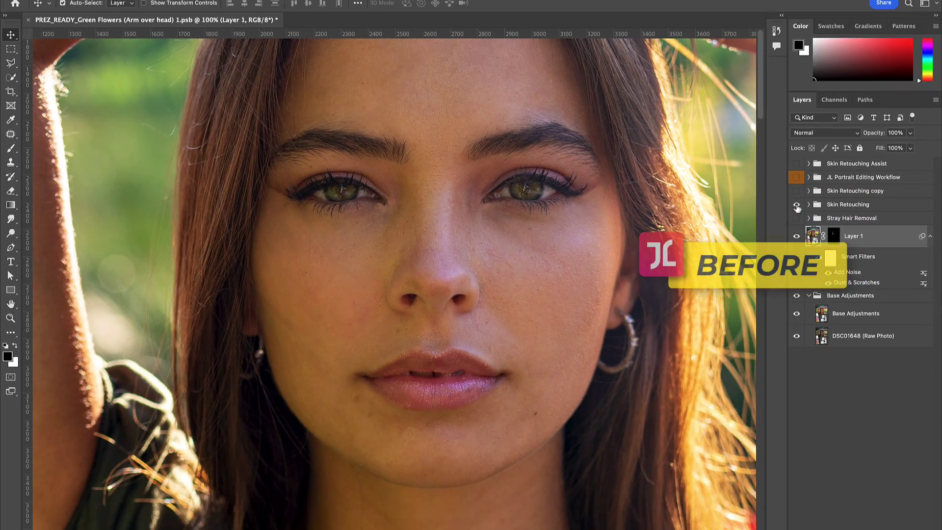
- Toggle the Skin Retouching group off and on, zooming on the cheek and nose, leaving it visible
{"action": "left_click", "coordinate": [667, 151]}
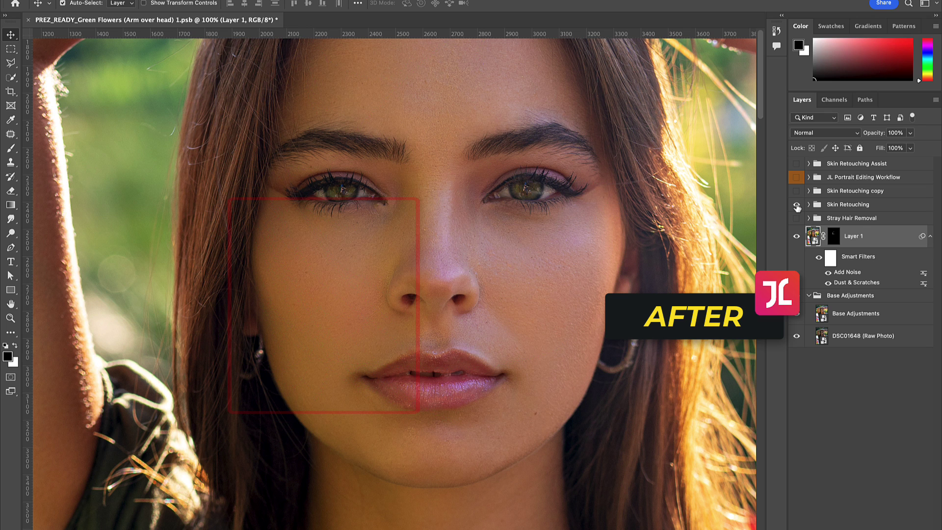
{"action": "left_click", "coordinate": [796, 205]}
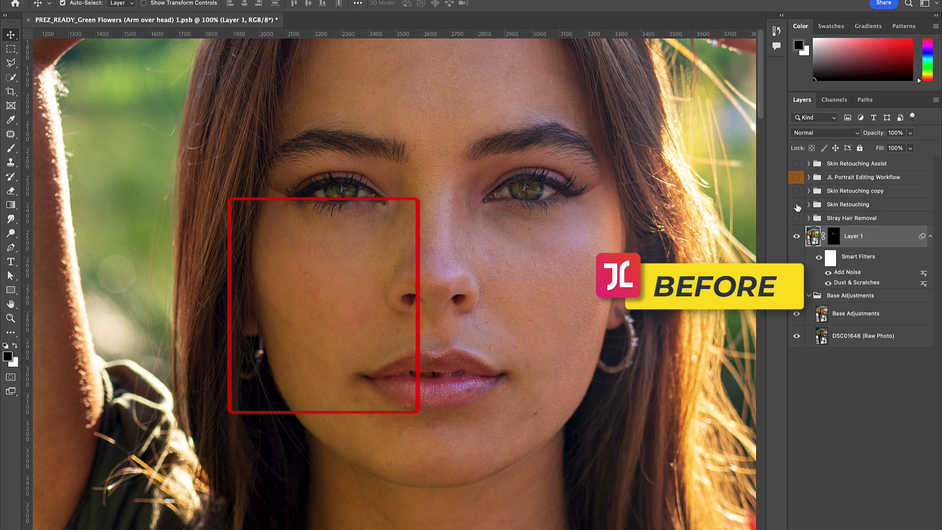
{"action": "left_click", "coordinate": [796, 205]}
{"action": "left_click", "coordinate": [796, 206]}
{"action": "left_click", "coordinate": [797, 205]}
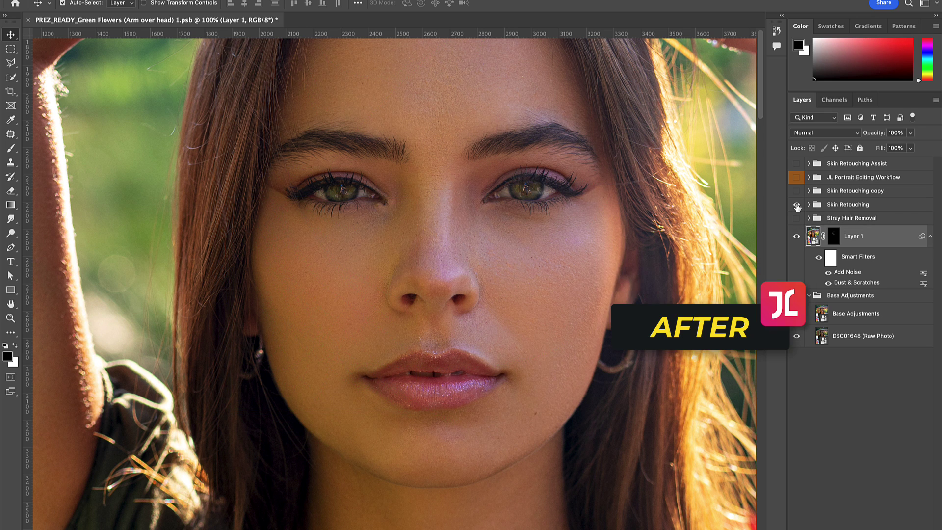
{"action": "key", "text": "z"}
{"action": "left_click", "coordinate": [335, 281], "text": "alt"}
{"action": "left_click", "coordinate": [335, 282], "text": "alt"}
{"action": "key", "text": "v"}
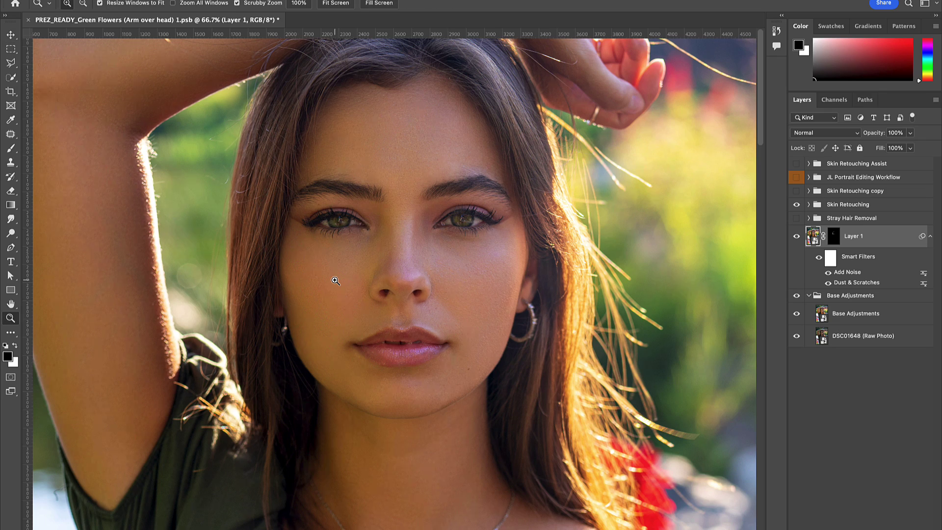
{"action": "left_click", "coordinate": [335, 281]}
{"action": "left_click", "coordinate": [335, 281]}
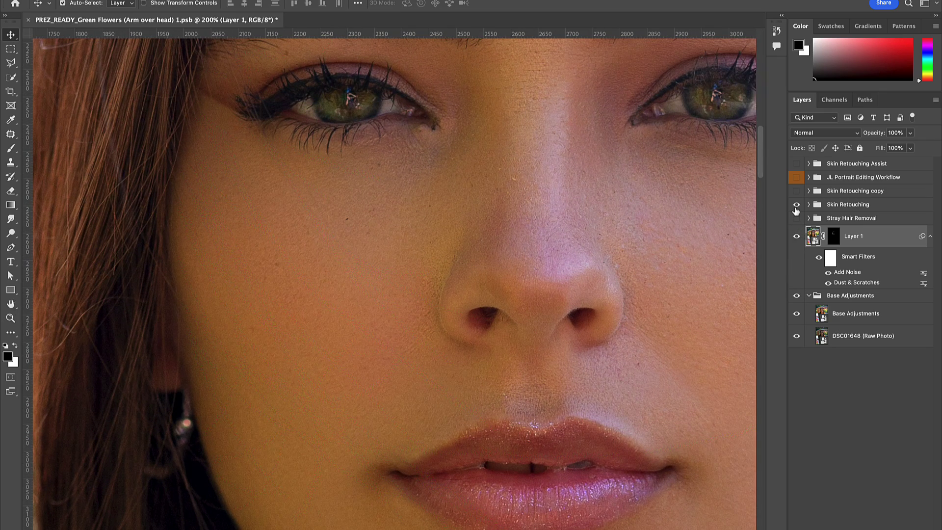
{"action": "key", "text": "ctrl+minus"}
{"action": "key", "text": "ctrl+minus"}
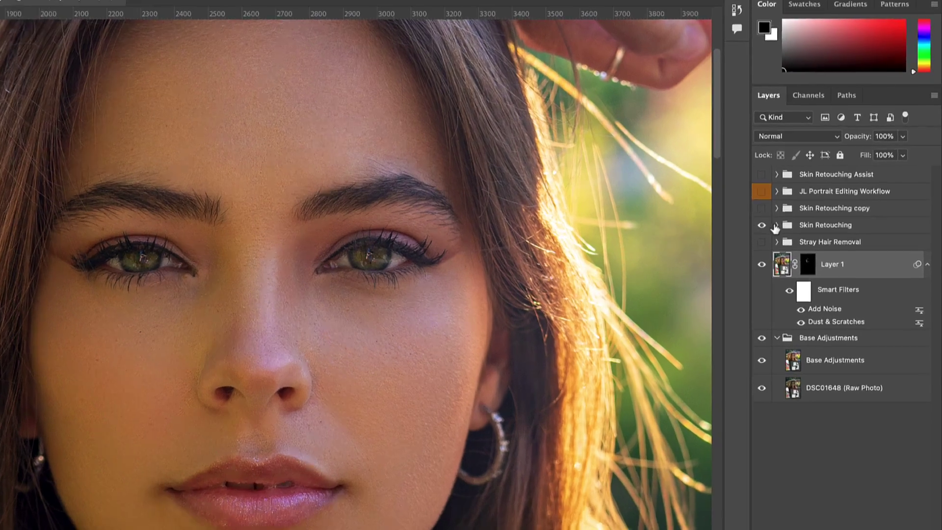
- Expand Skin Retouching and inspect the Darken and Brighten curve layer settings
{"action": "left_click", "coordinate": [808, 204]}
{"action": "left_click", "coordinate": [823, 225]}
{"action": "double_click", "coordinate": [726, 309]}
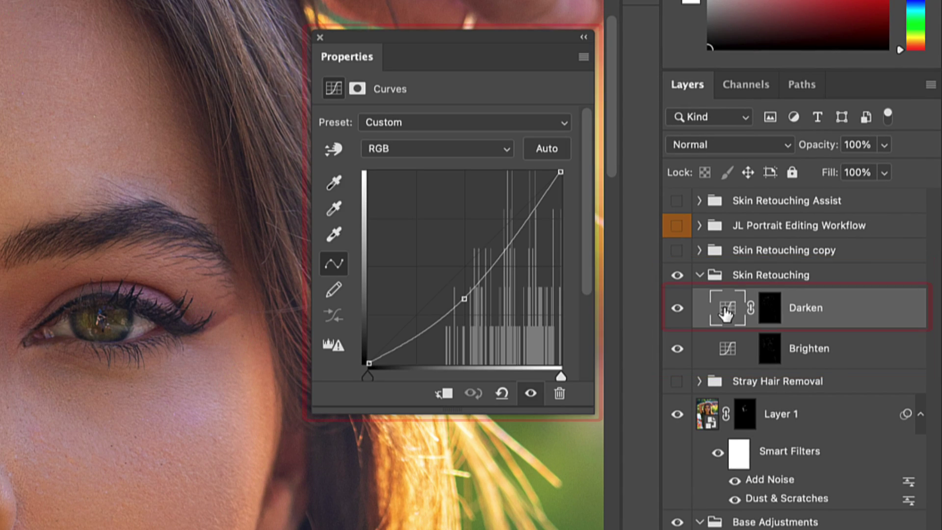
{"action": "left_click", "coordinate": [724, 350]}
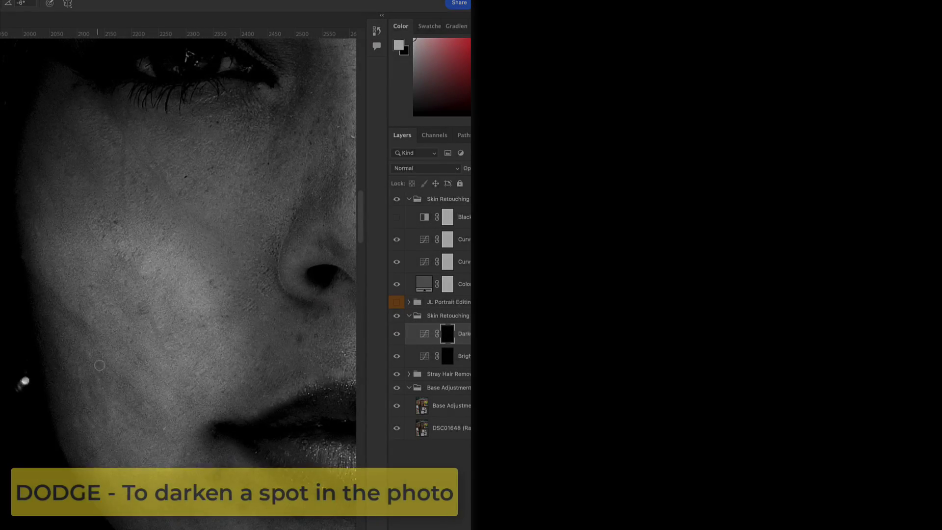
- Paint brightening strokes over dark cheek patches, then toggle the retouching layers to compare
{"action": "mouse_move", "coordinate": [99, 365]}
{"action": "left_mouse_down"}
{"action": "mouse_move", "coordinate": [147, 268]}
{"action": "mouse_move", "coordinate": [110, 148]}
{"action": "mouse_move", "coordinate": [74, 177]}
{"action": "mouse_move", "coordinate": [71, 199]}
{"action": "mouse_move", "coordinate": [44, 193]}
{"action": "mouse_move", "coordinate": [47, 147]}
{"action": "mouse_move", "coordinate": [60, 175]}
{"action": "mouse_move", "coordinate": [70, 108]}
{"action": "mouse_move", "coordinate": [91, 121]}
{"action": "left_mouse_up"}
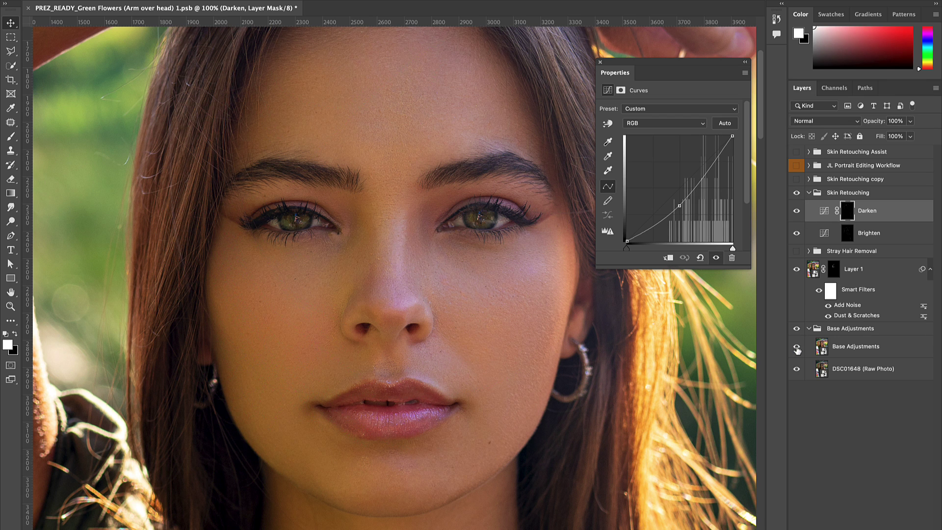
{"action": "left_click", "coordinate": [387, 310]}
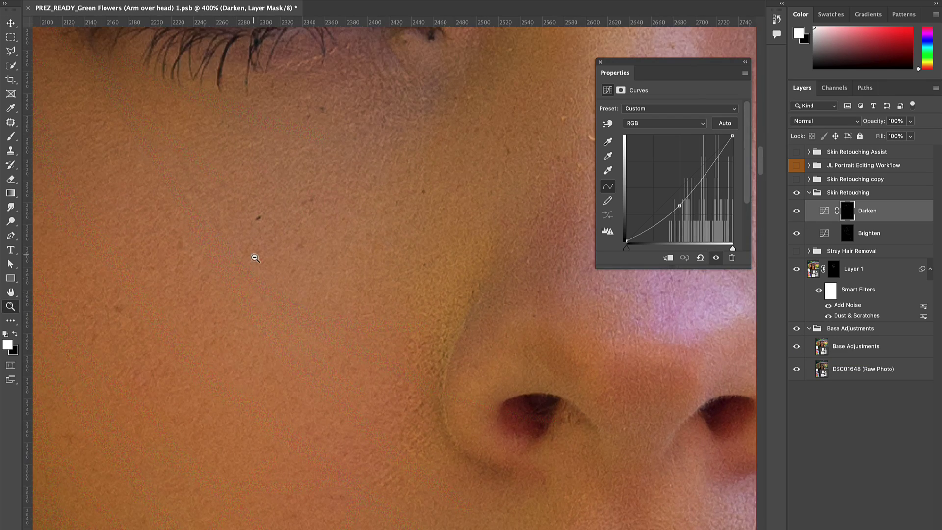
{"action": "left_click", "coordinate": [252, 248], "text": "alt"}
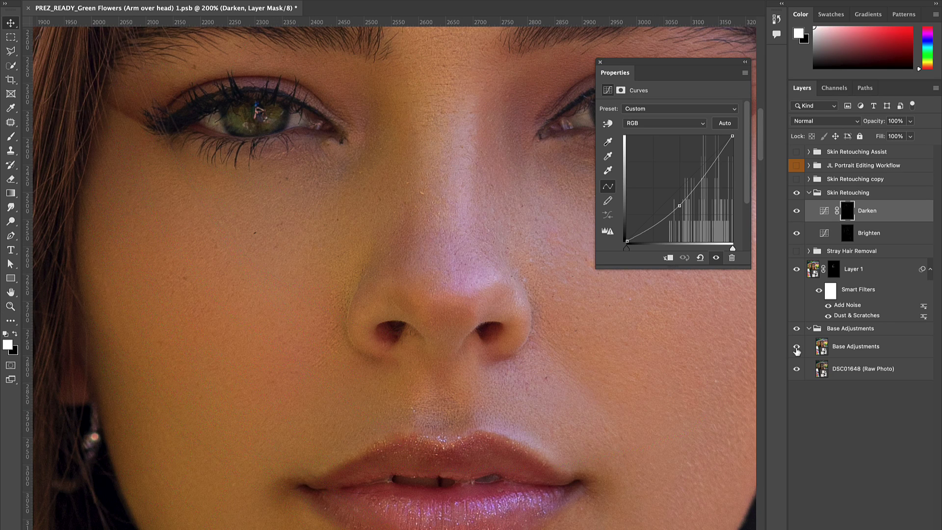
{"action": "left_click", "coordinate": [797, 347], "text": "alt"}
{"action": "left_click", "coordinate": [797, 348], "text": "alt"}
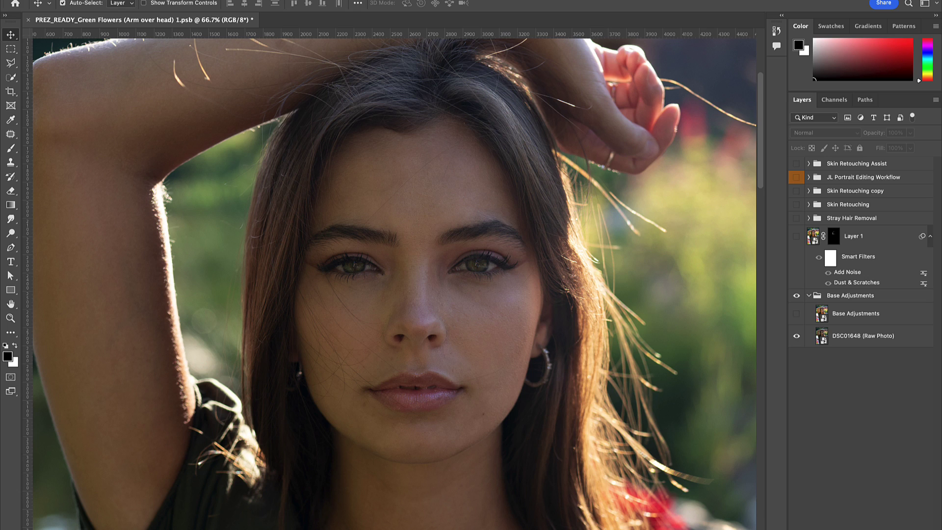
- Solo the raw DSC01648 photo, restore the edited layers, and zoom out to the full photo
{"action": "left_click", "coordinate": [795, 341], "text": "alt"}
{"action": "left_click", "coordinate": [795, 341], "text": "alt"}
{"action": "left_click", "coordinate": [795, 341], "text": "alt"}
{"action": "left_click", "coordinate": [441, 228], "text": "alt"}
{"action": "left_click", "coordinate": [441, 228], "text": "alt"}
{"action": "key", "text": "v"}
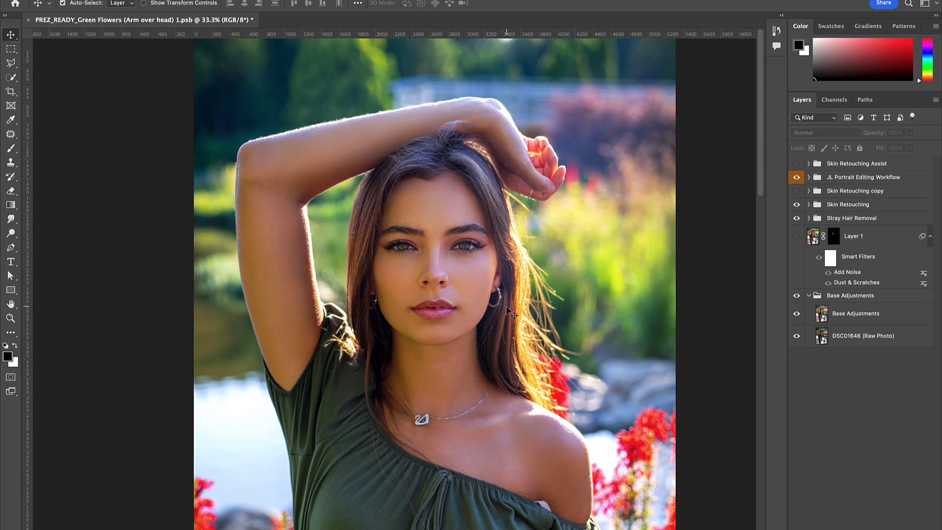
{"action": "scroll", "coordinate": [684, 366], "scroll_direction": "down", "scroll_amount": 2}
- Compare raw and edited versions twice more, then zoom to 100% on the shoulder and pan to the face
{"action": "left_click", "coordinate": [796, 338], "text": "alt"}
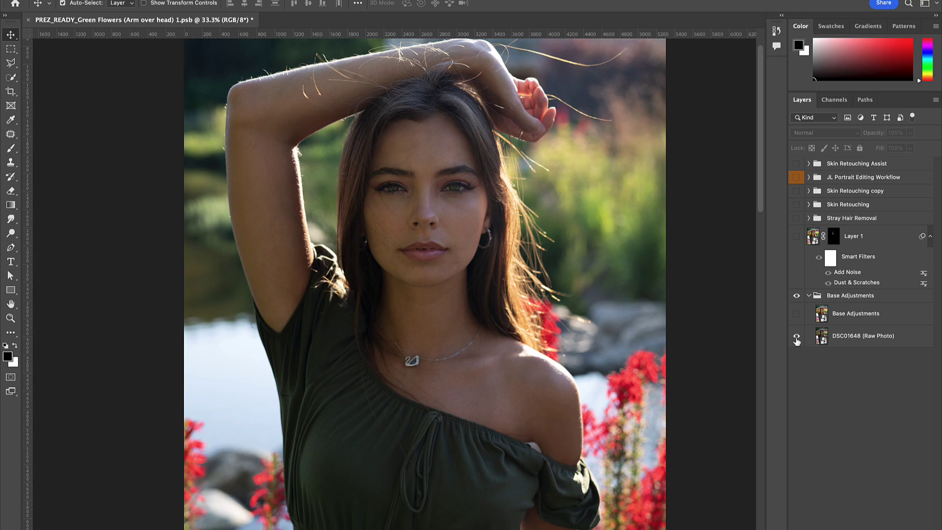
{"action": "left_click", "coordinate": [797, 339], "text": "alt"}
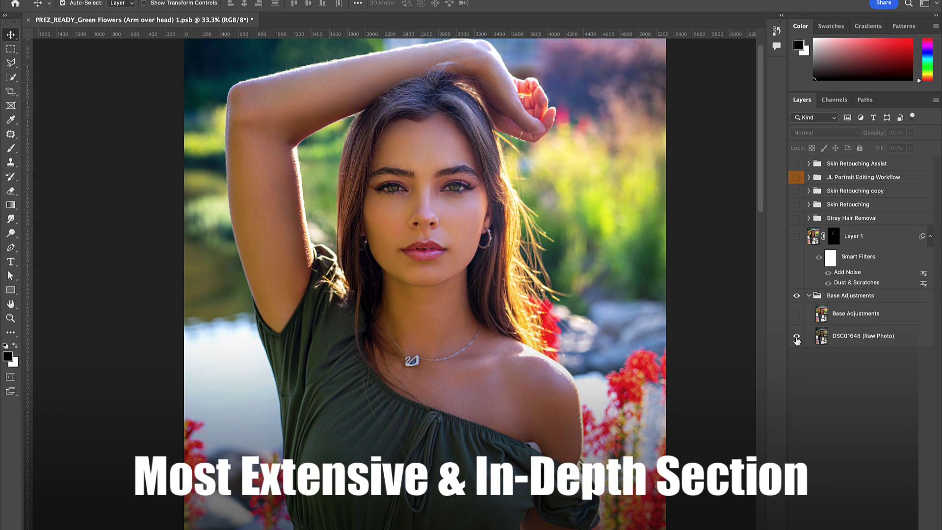
{"action": "left_click", "coordinate": [797, 340], "text": "alt"}
{"action": "left_click", "coordinate": [797, 340], "text": "alt"}
{"action": "key", "text": "z"}
{"action": "left_click", "coordinate": [511, 415]}
{"action": "left_click", "coordinate": [511, 414]}
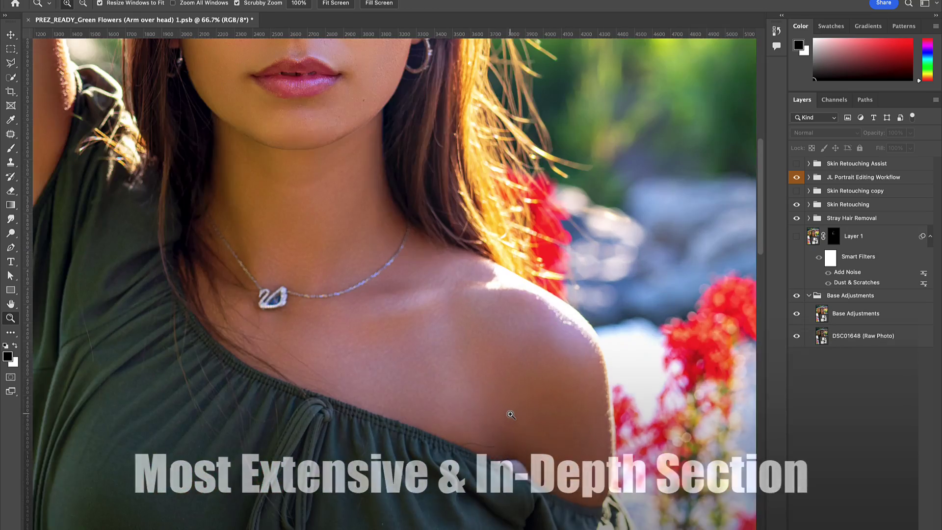
{"action": "left_click", "coordinate": [511, 414]}
{"action": "key", "text": "v"}
{"action": "left_click_drag", "start_coordinate": [147, 54], "coordinate": [369, 458]}
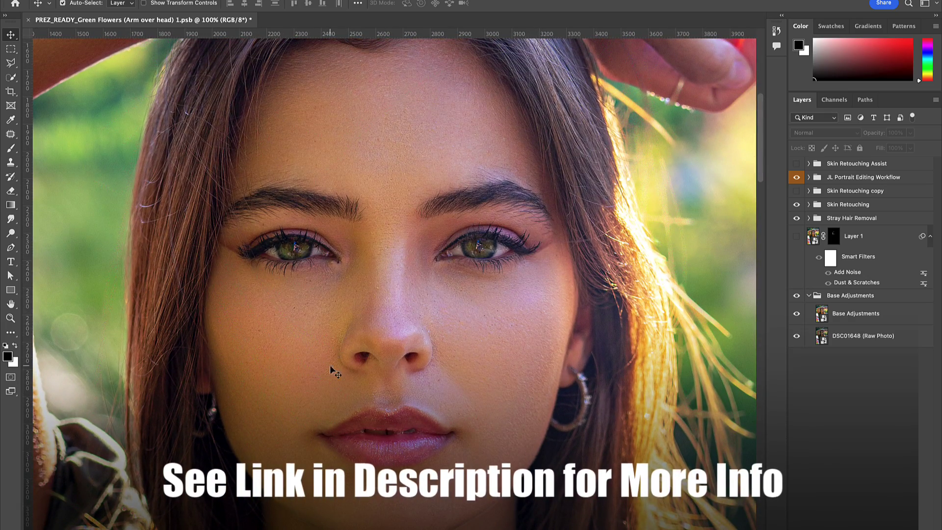